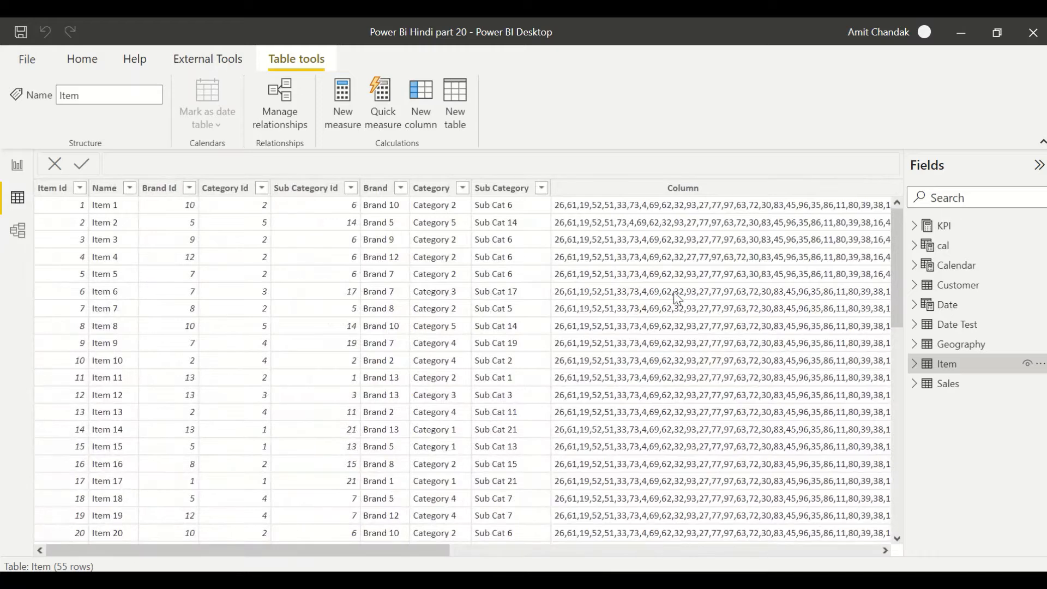
Delete the existing calculated column named Column from the Item table and the model.
click(643, 188)
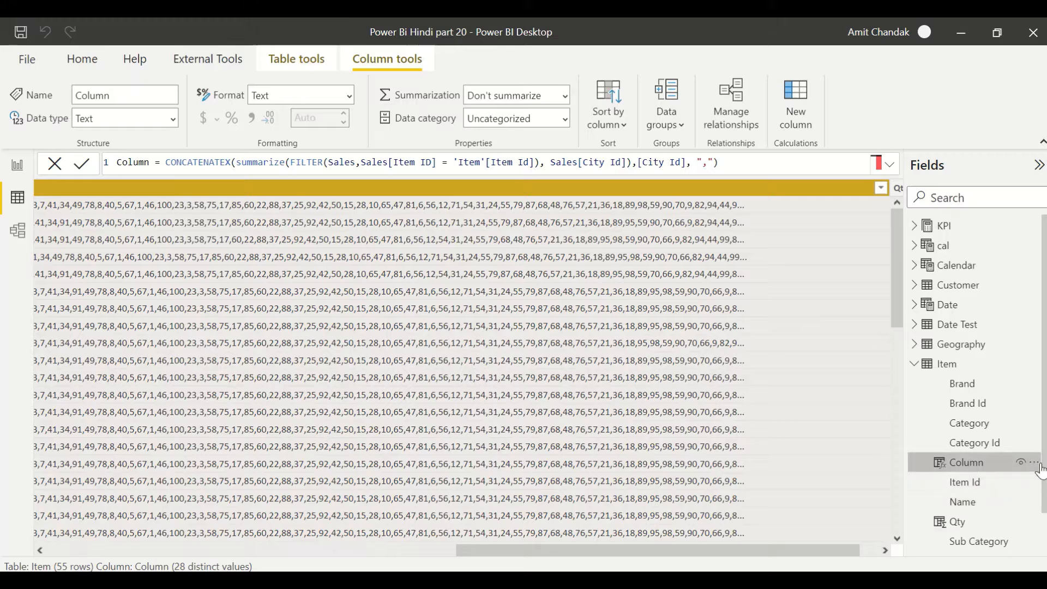
right_click(1037, 469)
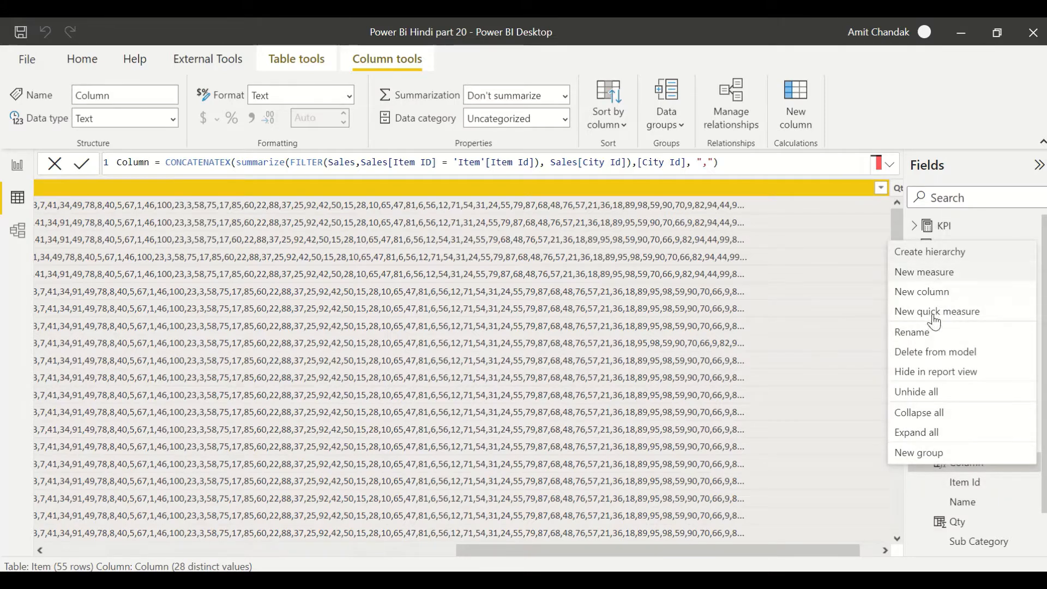
click(934, 352)
click(619, 338)
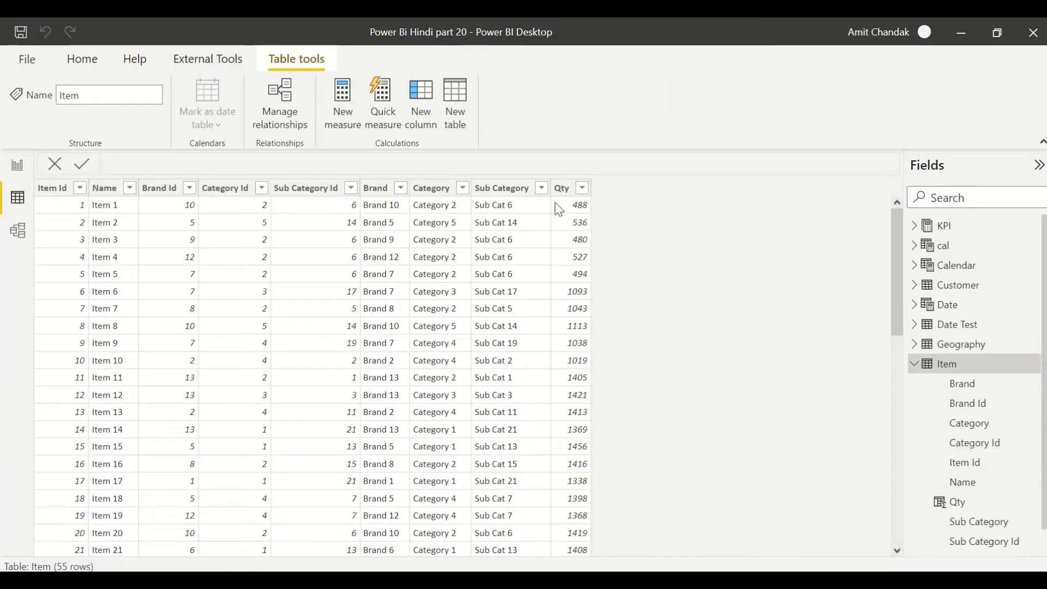
Add a new calculated column to the Item table and begin its formula with the REPLACE function.
click(564, 194)
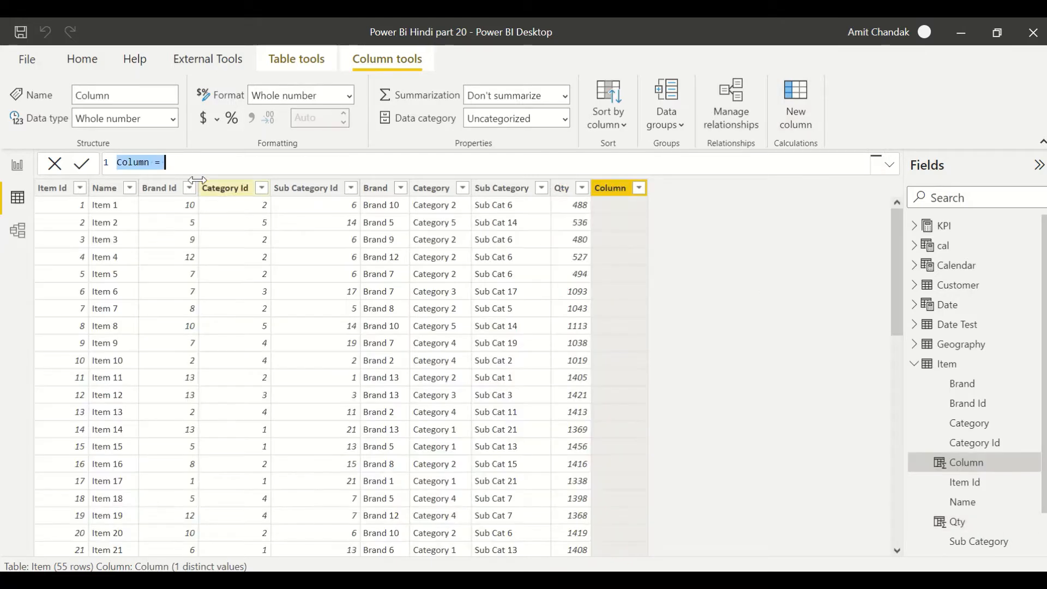
click(188, 163)
text(Re)
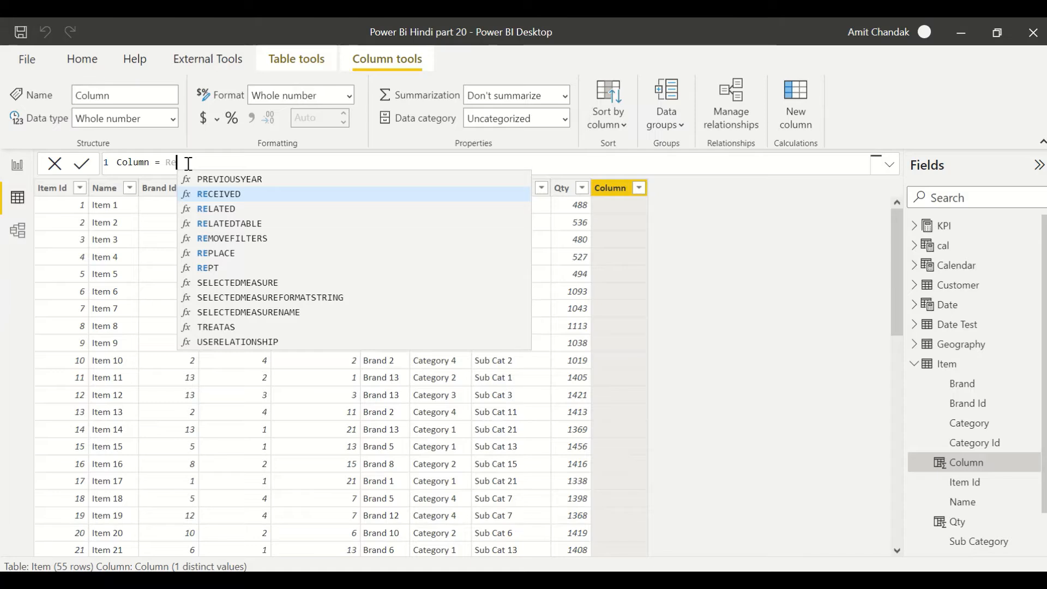
key(Down)
key(Down)
key(Down)
key(Down)
key(Tab)
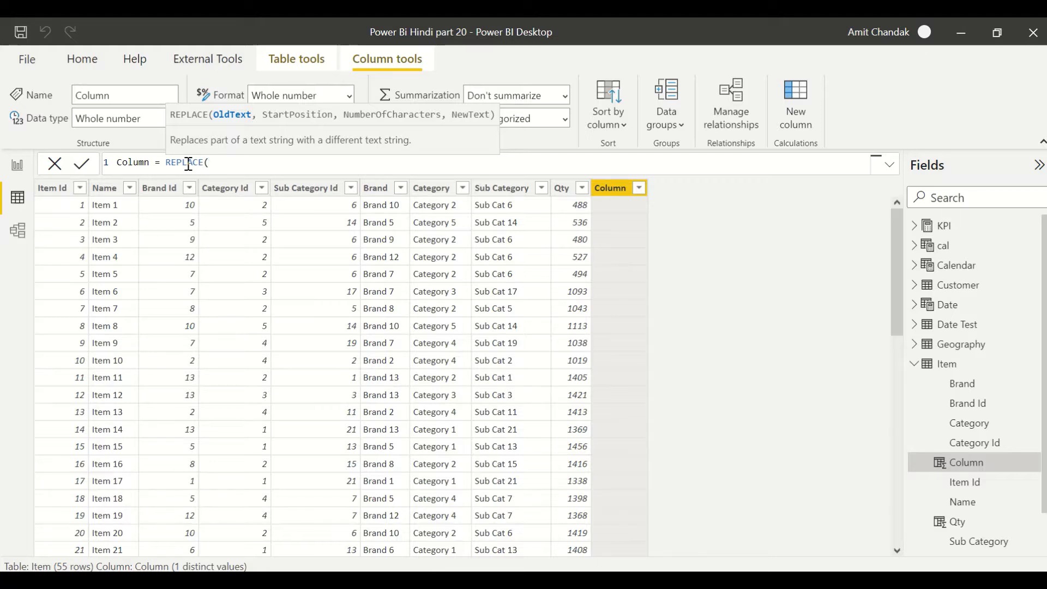
Complete the REPLACE formula with old text "ABC DEF", start position 1, 3 characters and new text "A".
text(")
text(ABC DE)
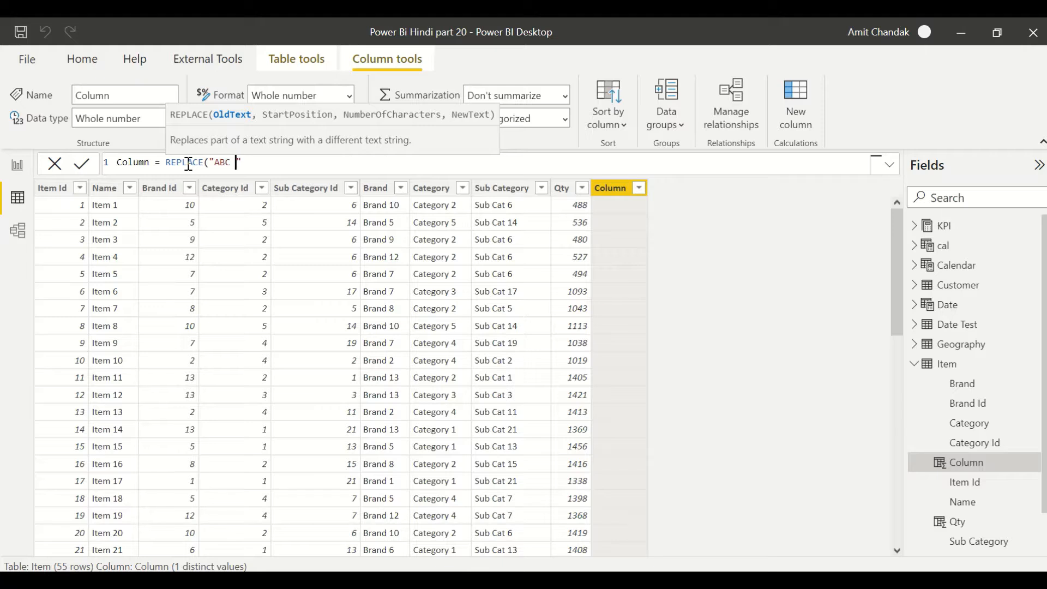
text(F", )
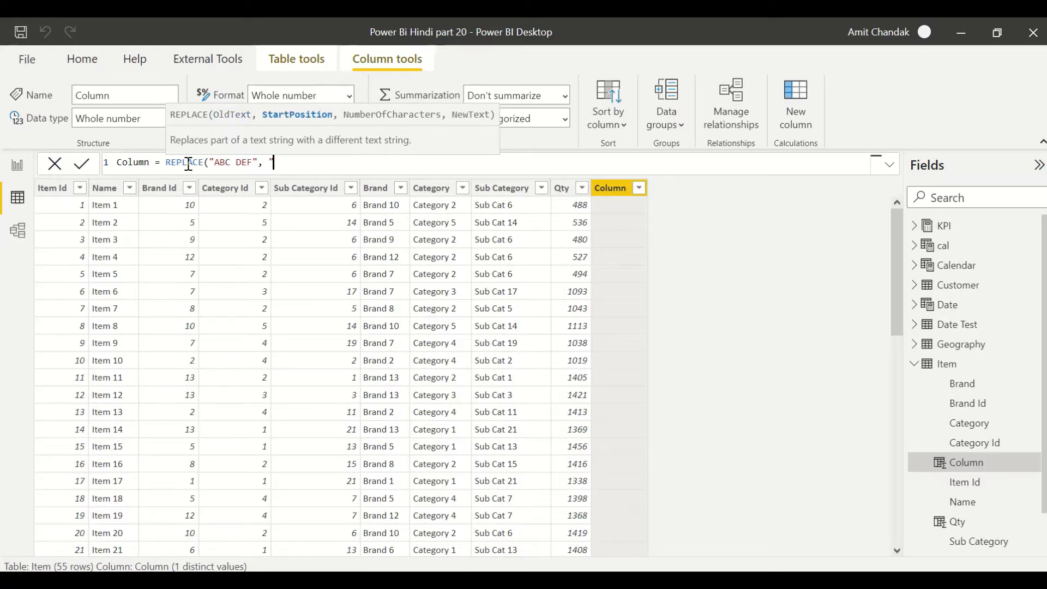
text(1,)
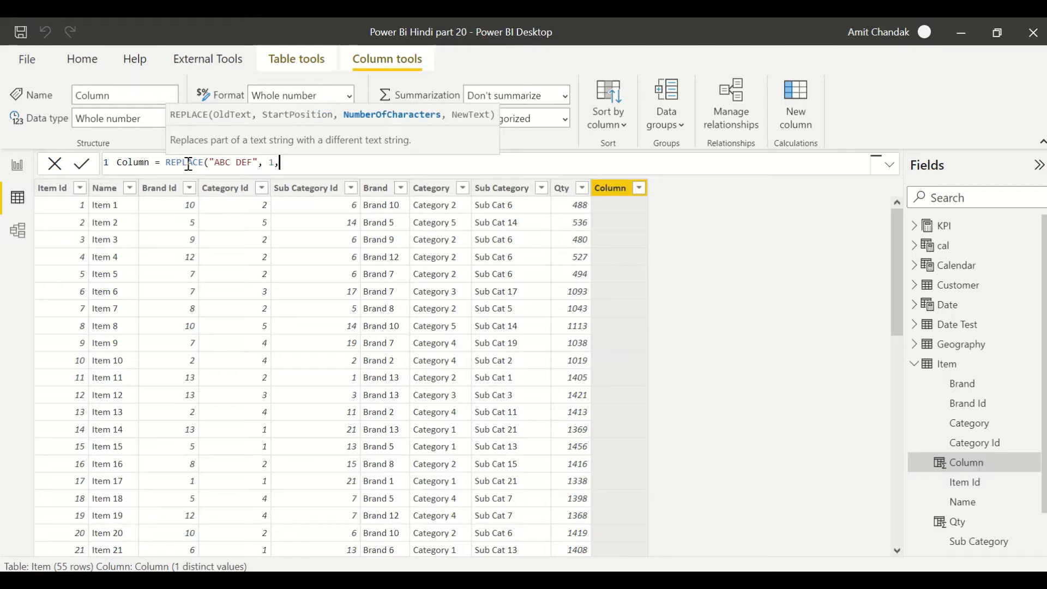
text(,3)
key(BackSpace)
key(BackSpace)
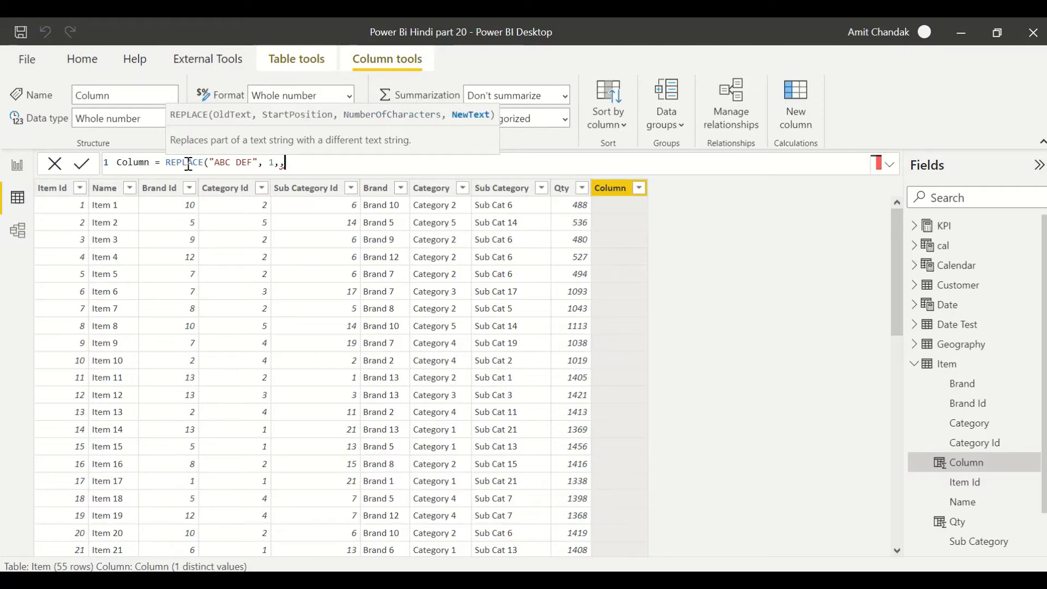
text(3, "A"))
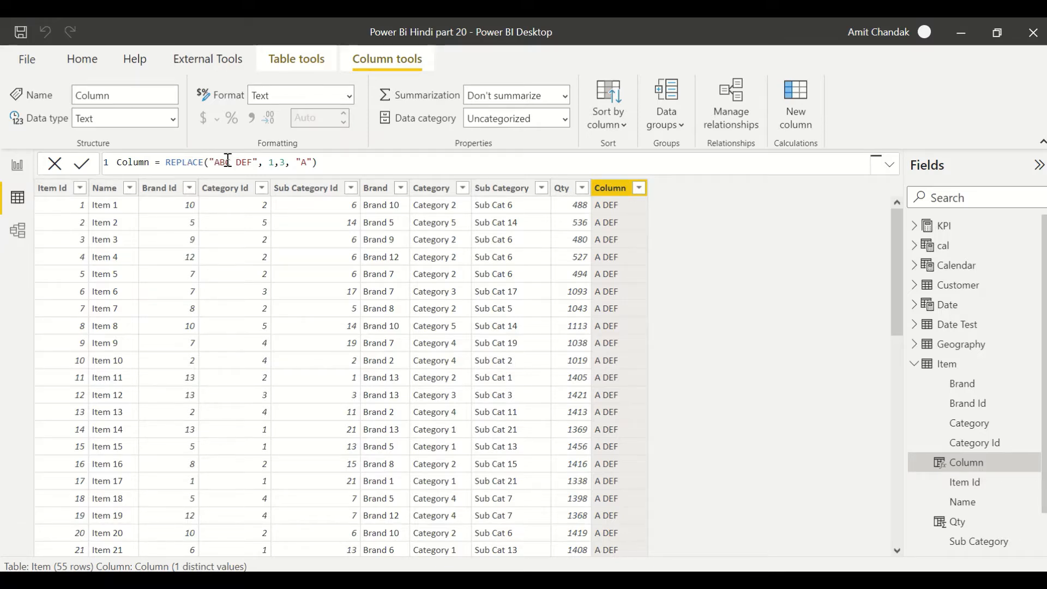
Replace the literal "ABC DEF" in the REPLACE formula with the [Name] column.
drag(257, 162, 212, 160)
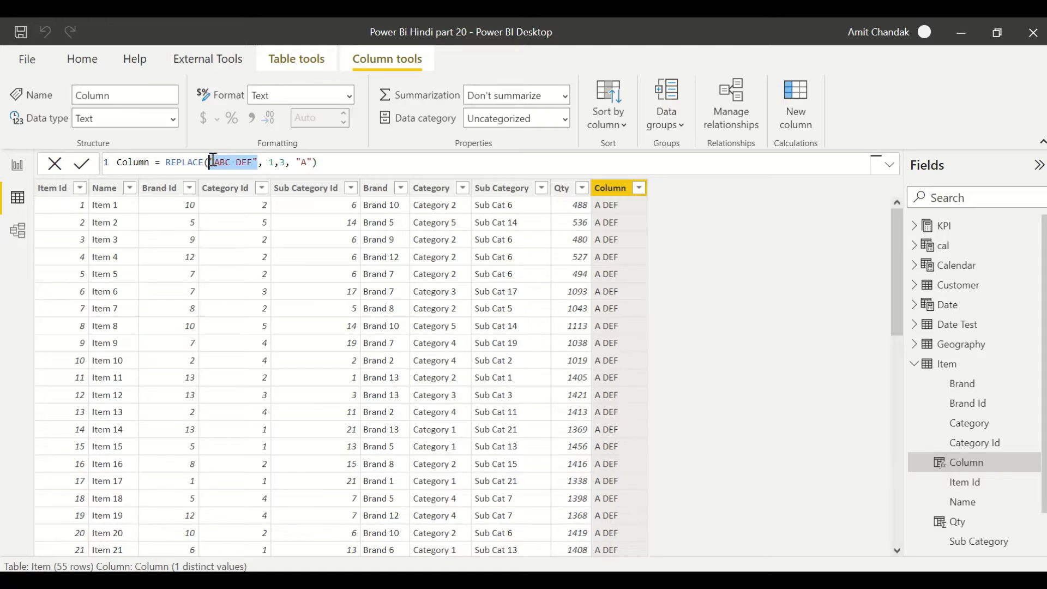
key(BackSpace)
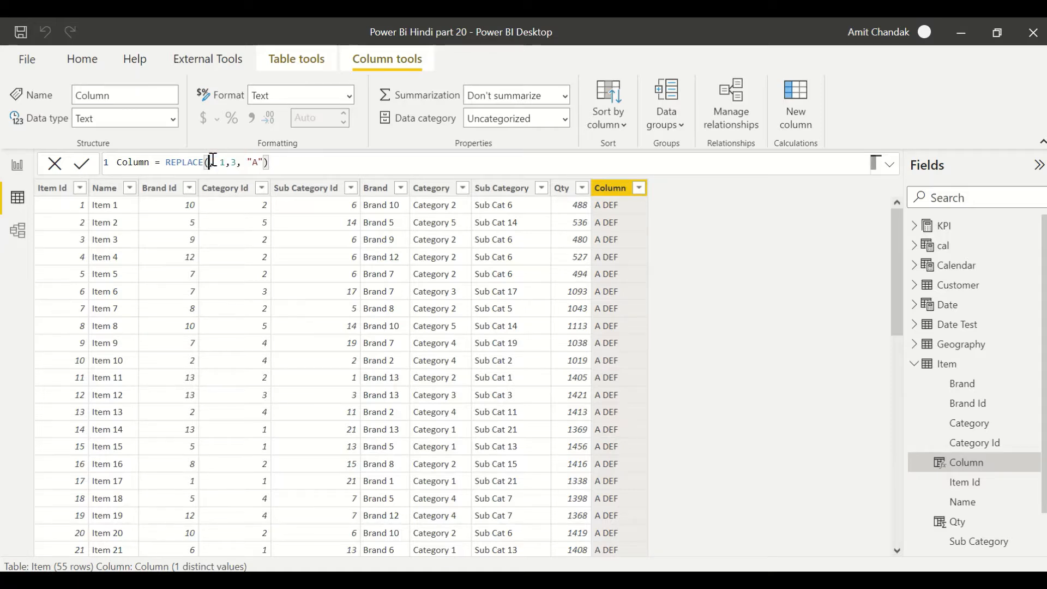
text(na)
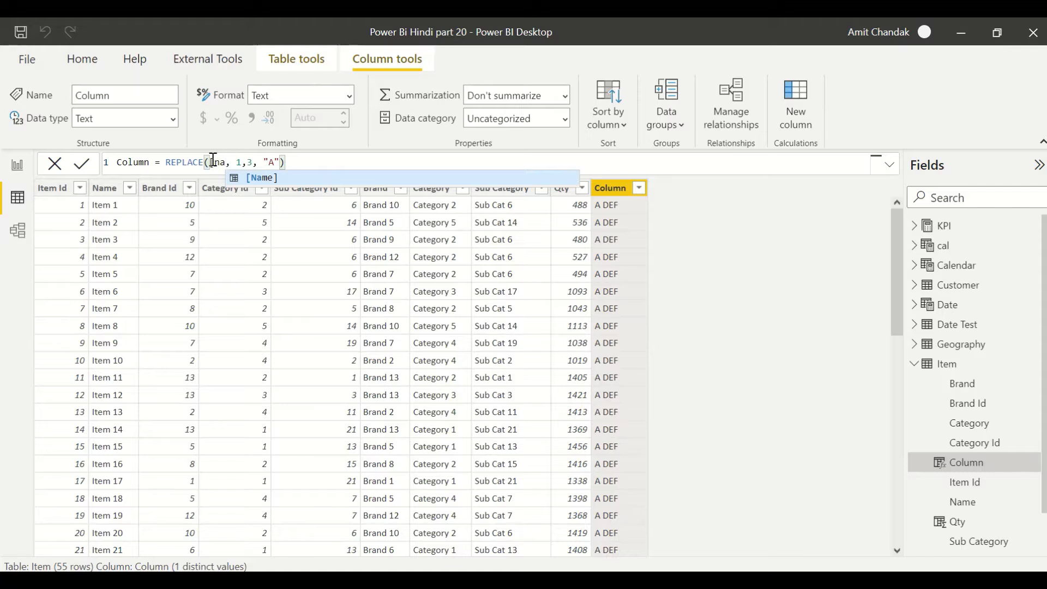
key(Tab)
Set the REPLACE formula's character count to 4 and its new text to "Article", and apply the formula.
key(Right)
key(Right)
key(Right)
key(Right)
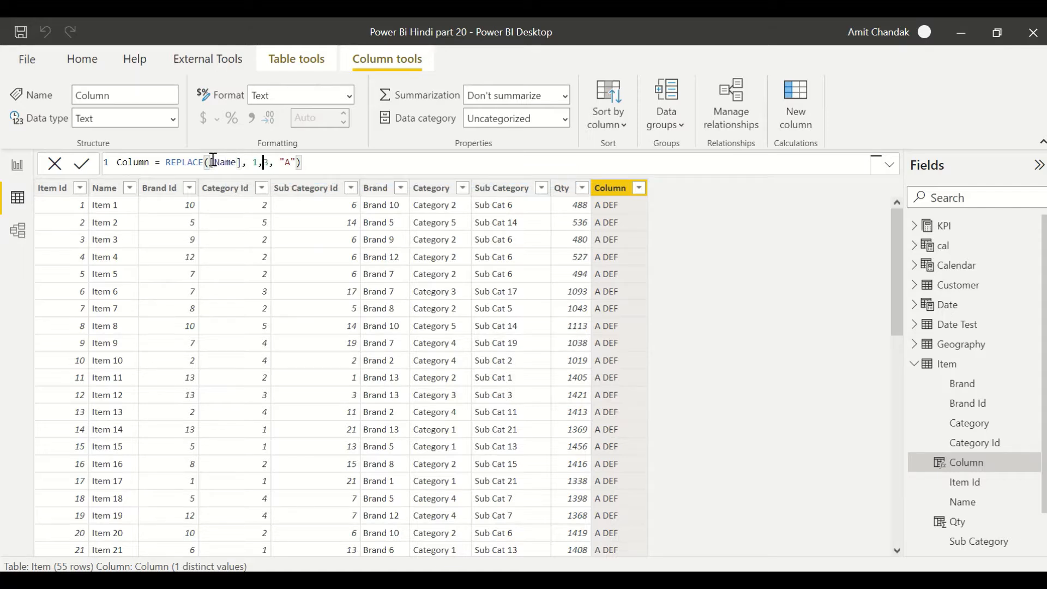
key(Right)
key(BackSpace)
text(4)
key(Right)
key(Right)
key(Right)
key(Right)
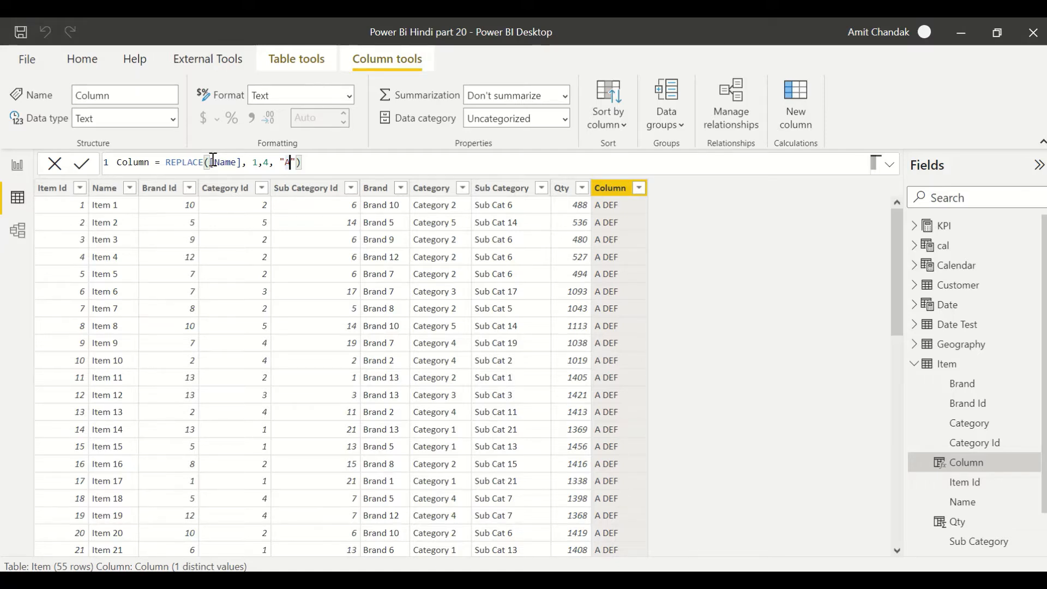
text(rticle)
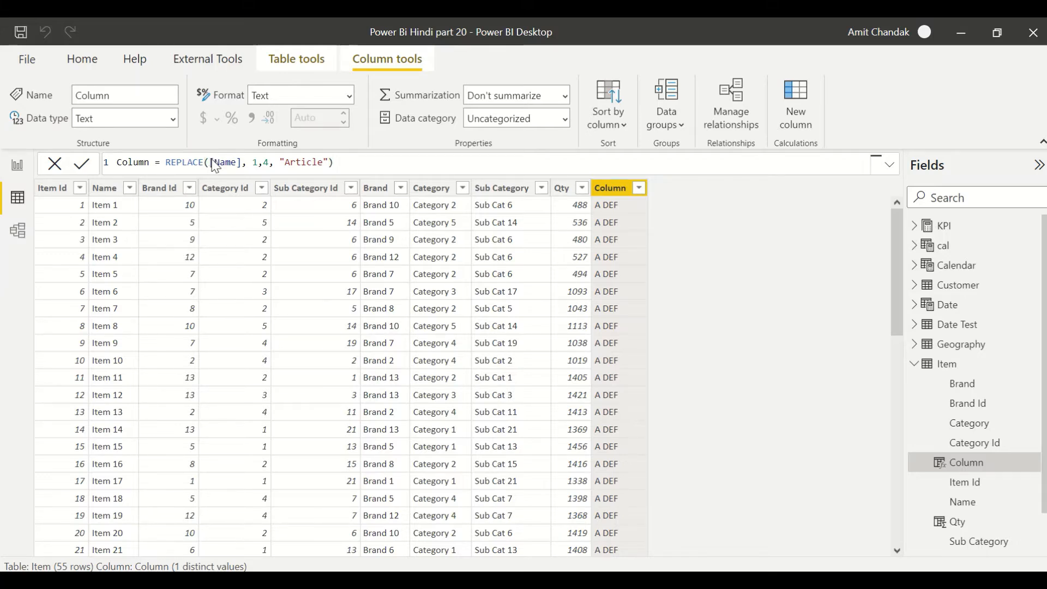
key(Return)
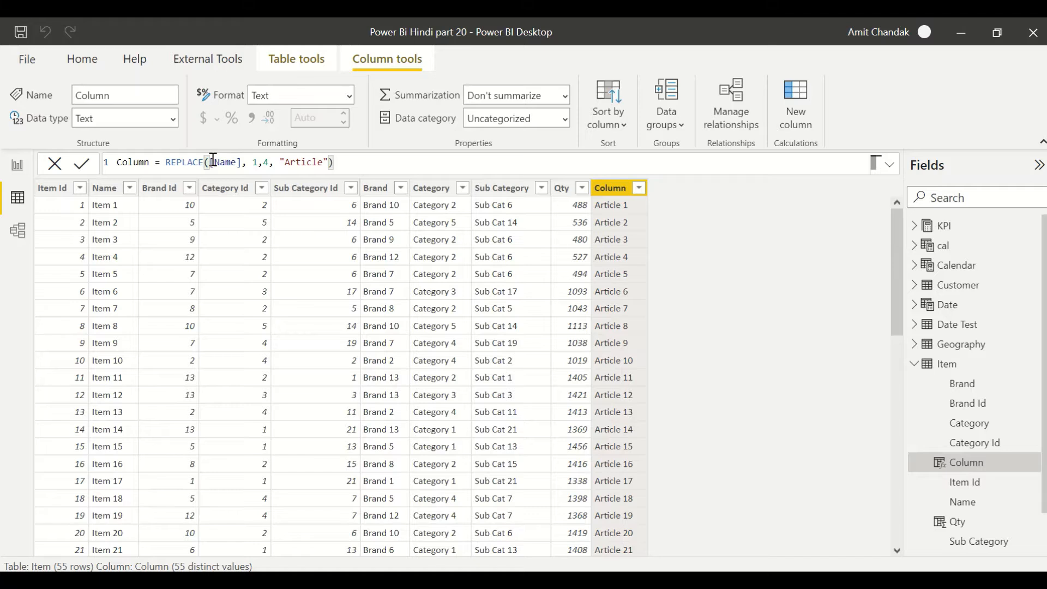
Rename the REPLACE calculated column as Replace 1.
double_click(138, 163)
text(Replace)
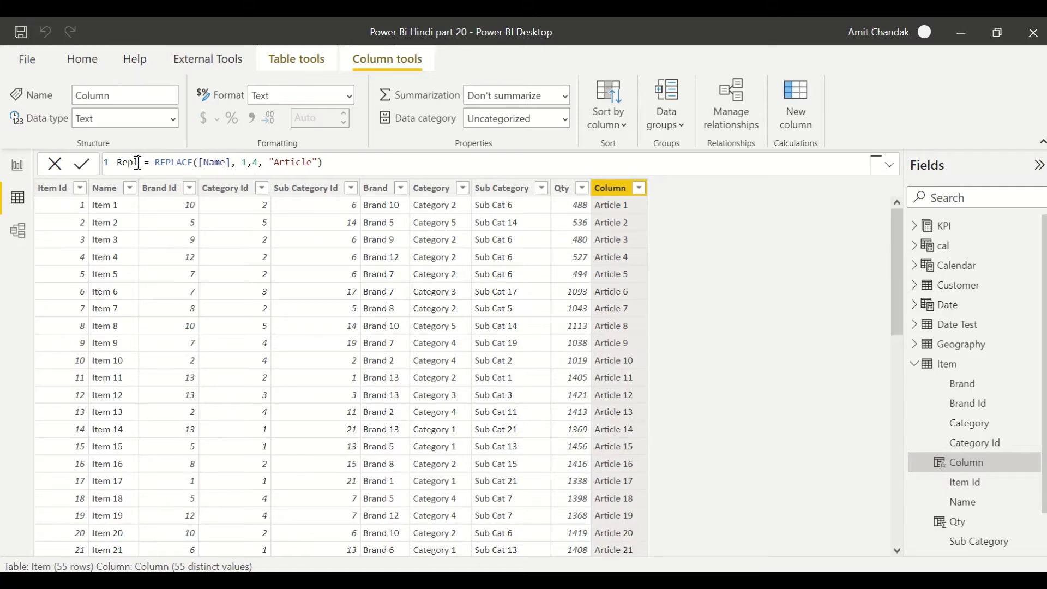
text( 1)
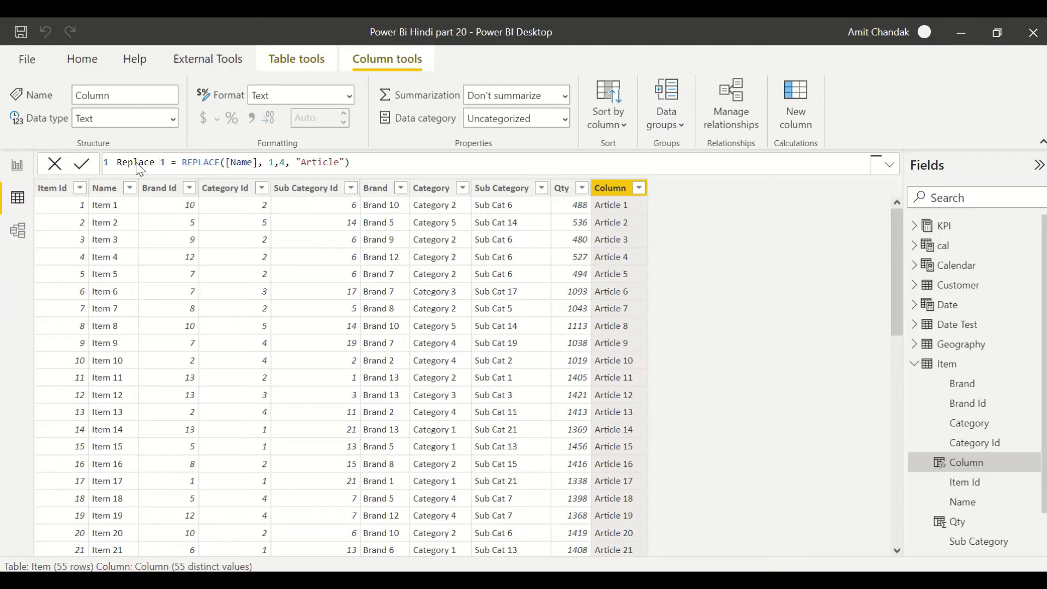
key(Return)
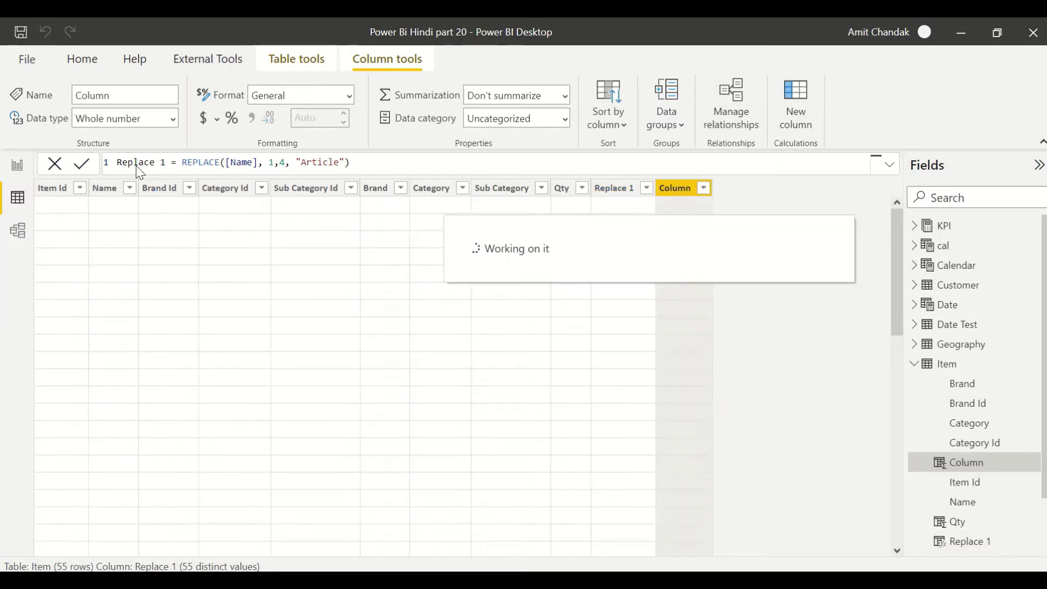
Begin another calculated column in the Item table with SUBSTITUTE, using "ABC DEF ABC" as the text.
click(168, 162)
text(sub)
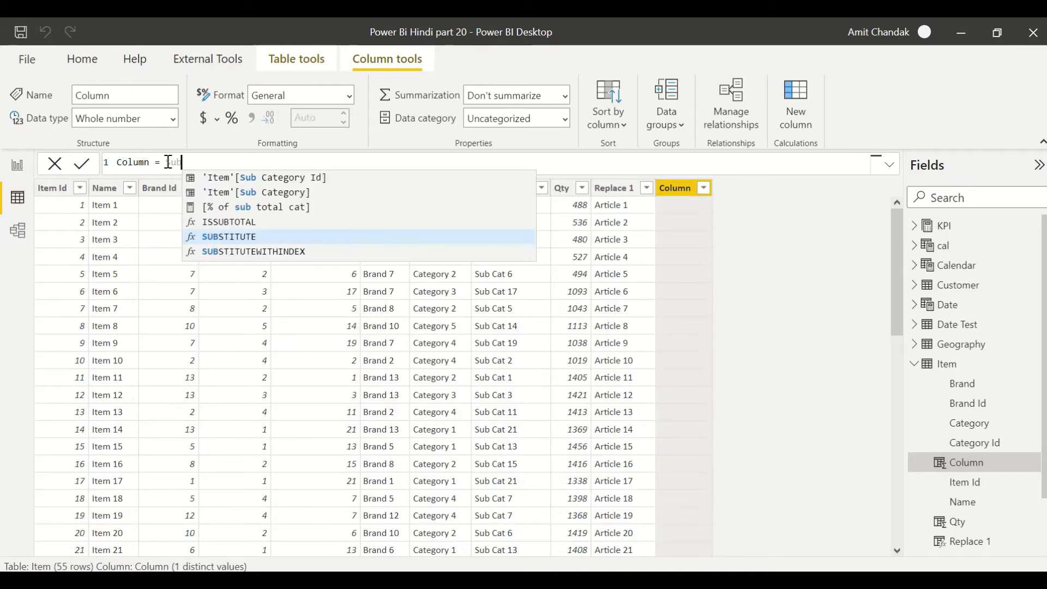
key(Tab)
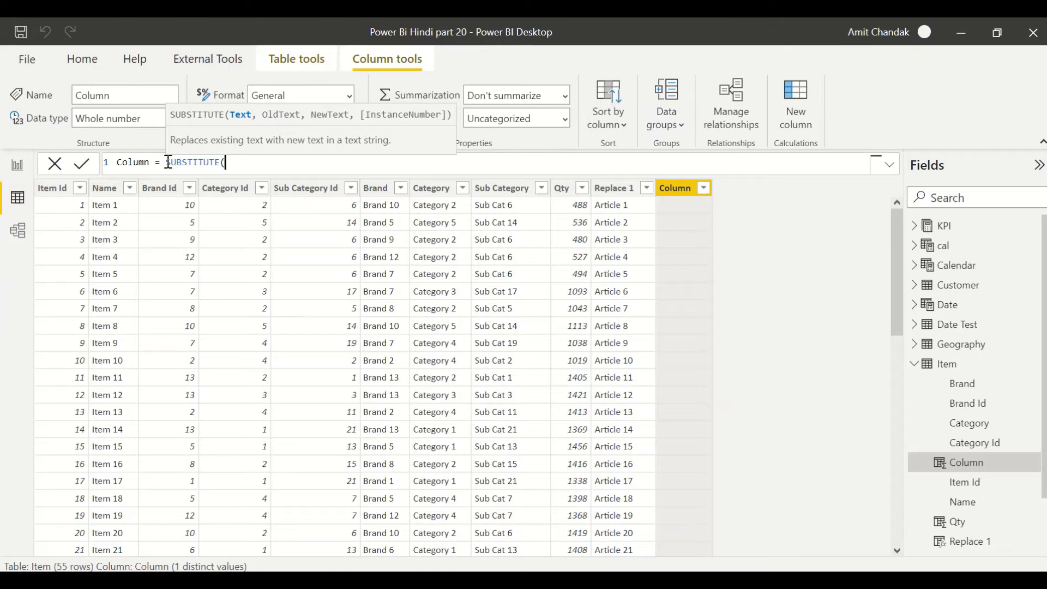
text(ABC)
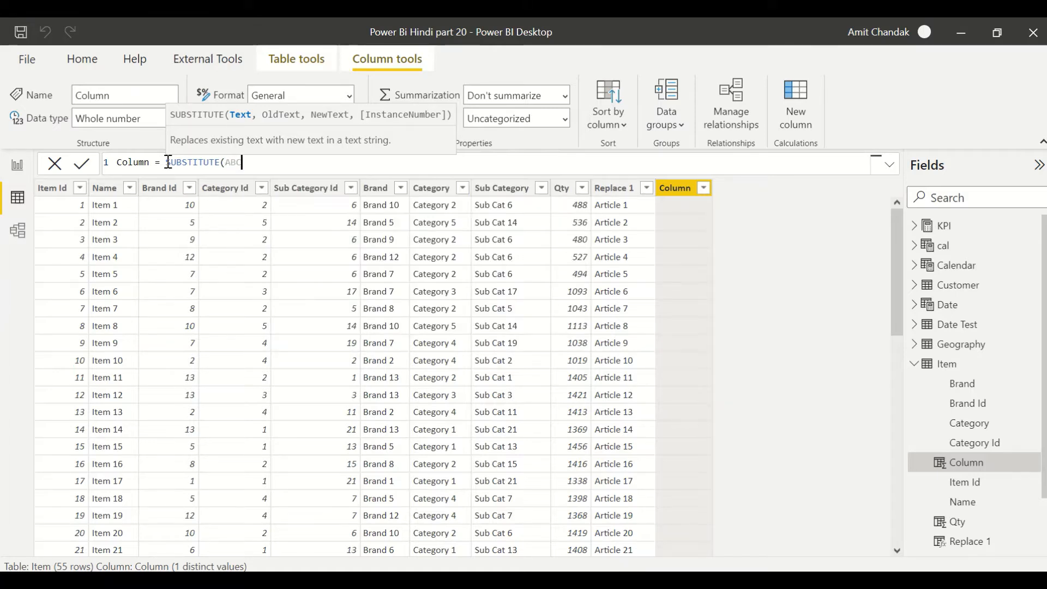
key(BackSpace)
key(BackSpace)
key(BackSpace)
text("ABC DFE)
key(BackSpace)
key(BackSpace)
text(EF )
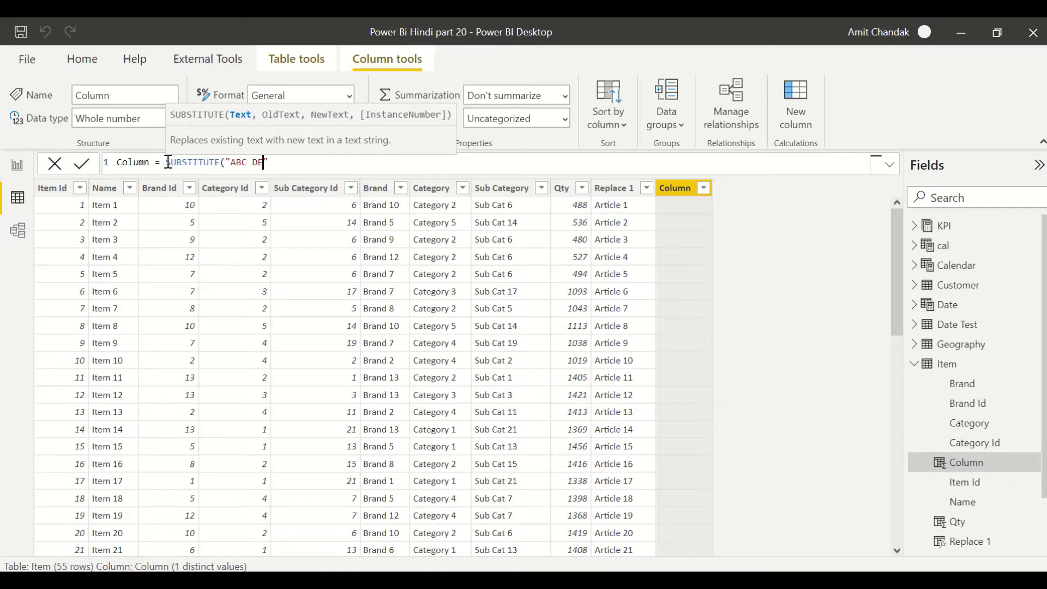
text(ABC")
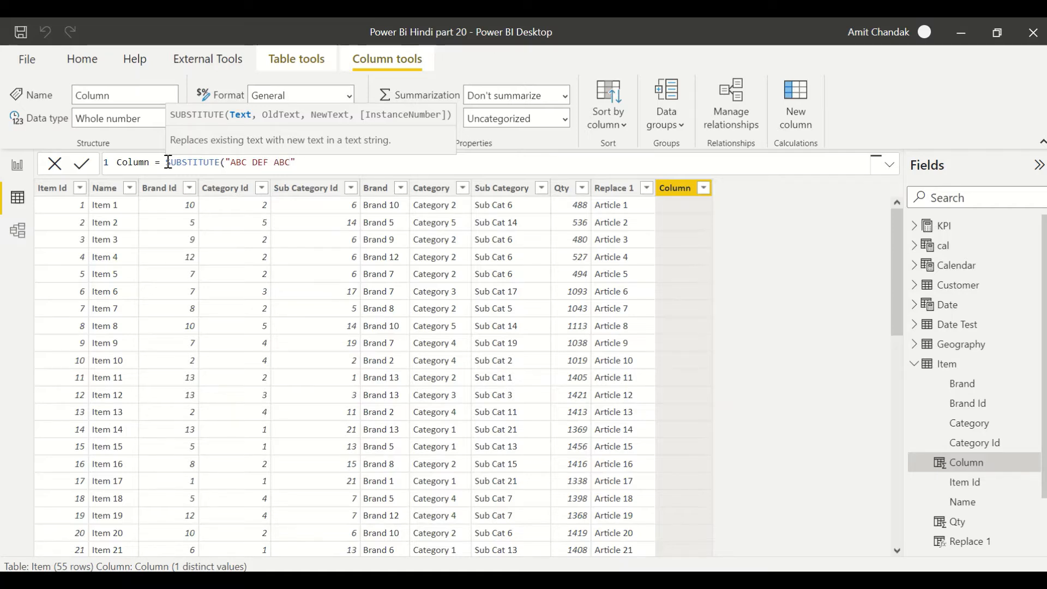
Complete the SUBSTITUTE formula with old text "ABC" and new text "JKL", without an instance number, and apply it.
text(, "A)
text(MBC)
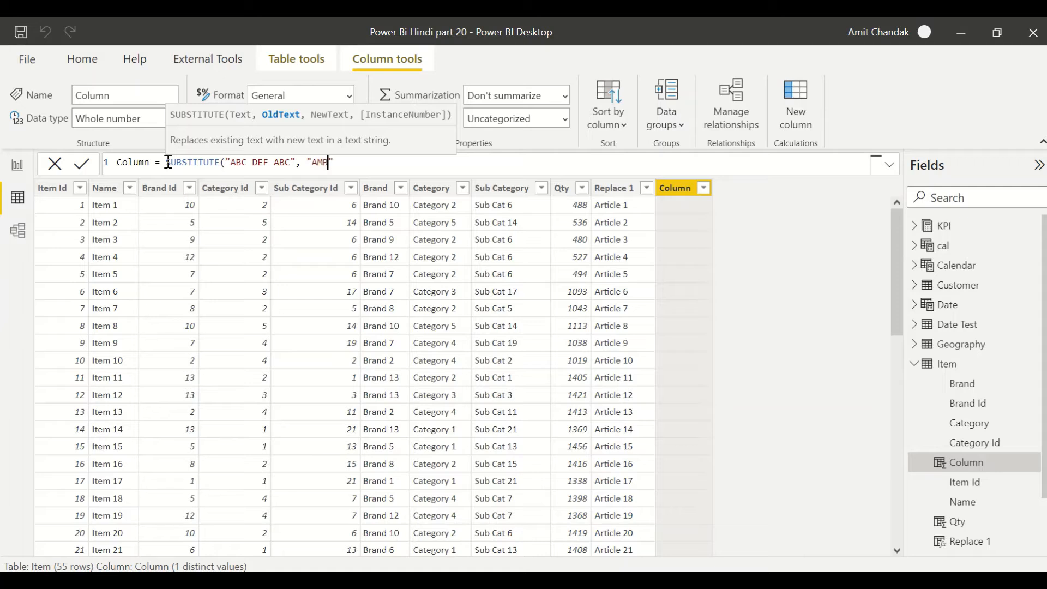
key(BackSpace)
key(BackSpace)
key(BackSpace)
text(BC", ")
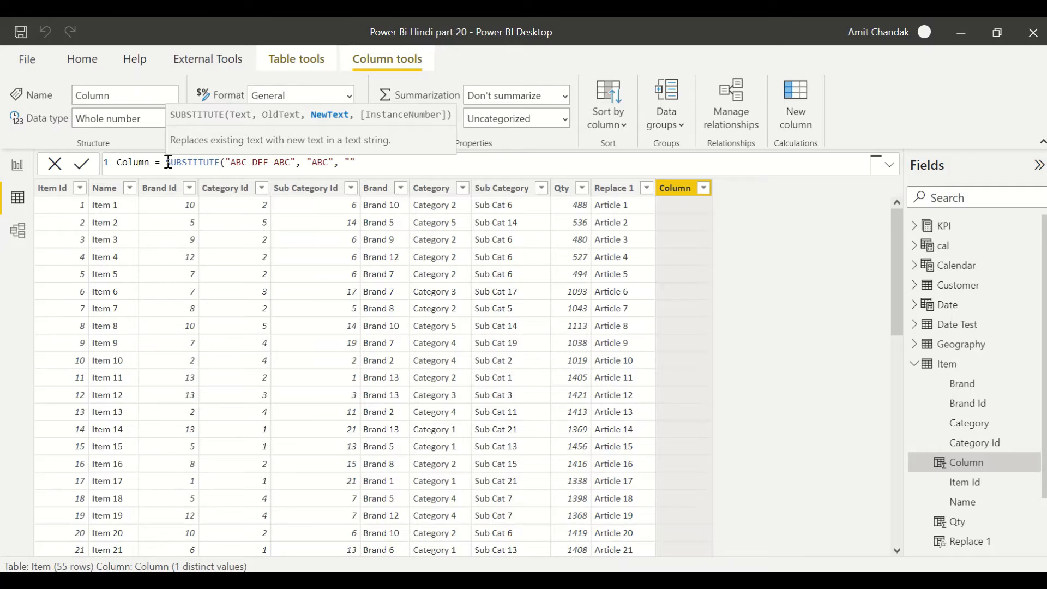
text(JKL",)
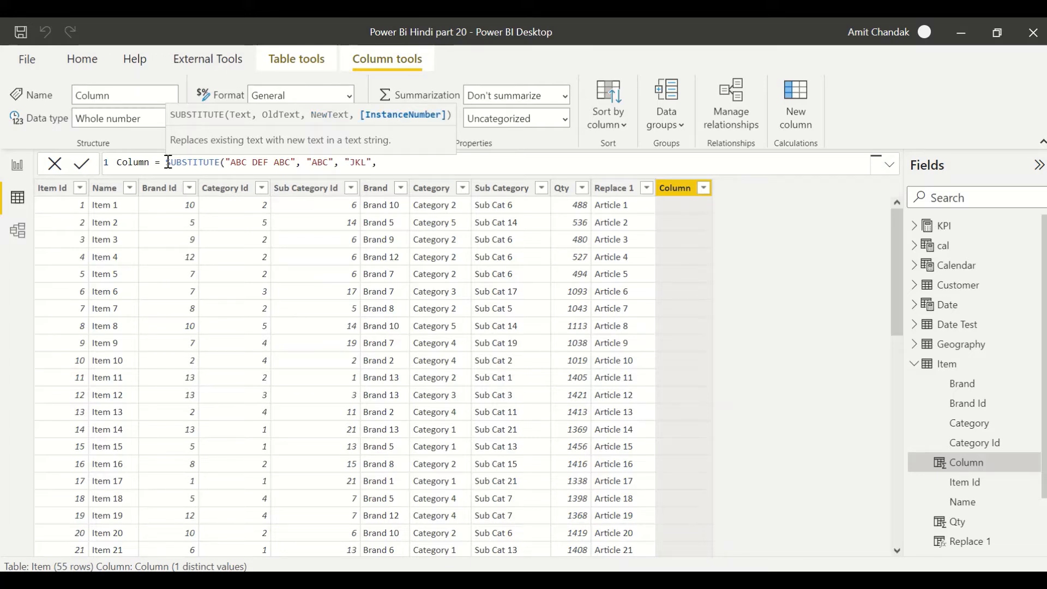
key(BackSpace)
text())
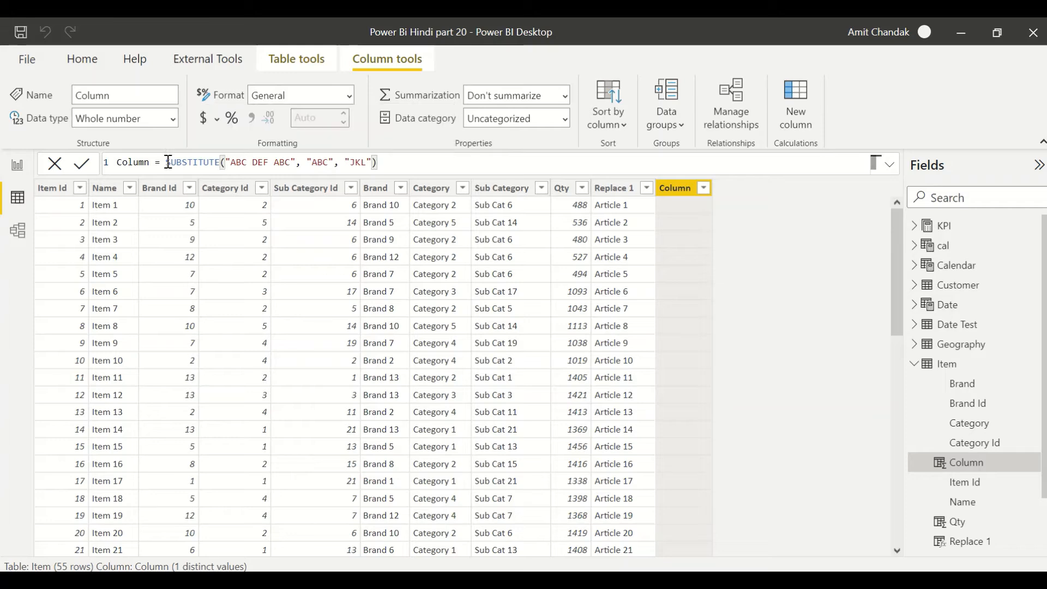
key(Return)
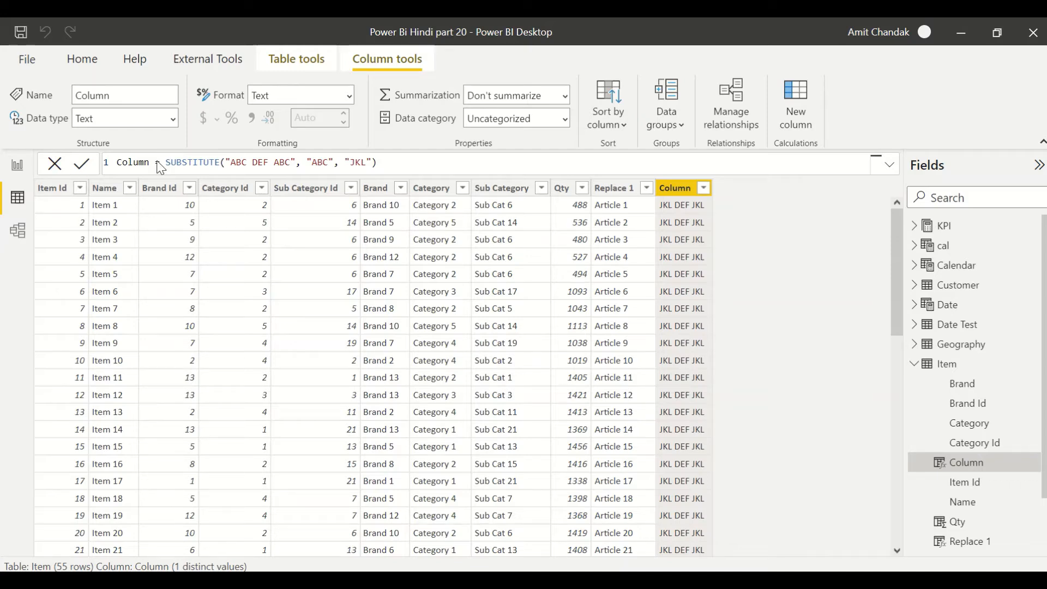
Add instance number 1 to the SUBSTITUTE formula so only the first "ABC" is substituted.
click(372, 162)
text(,1)
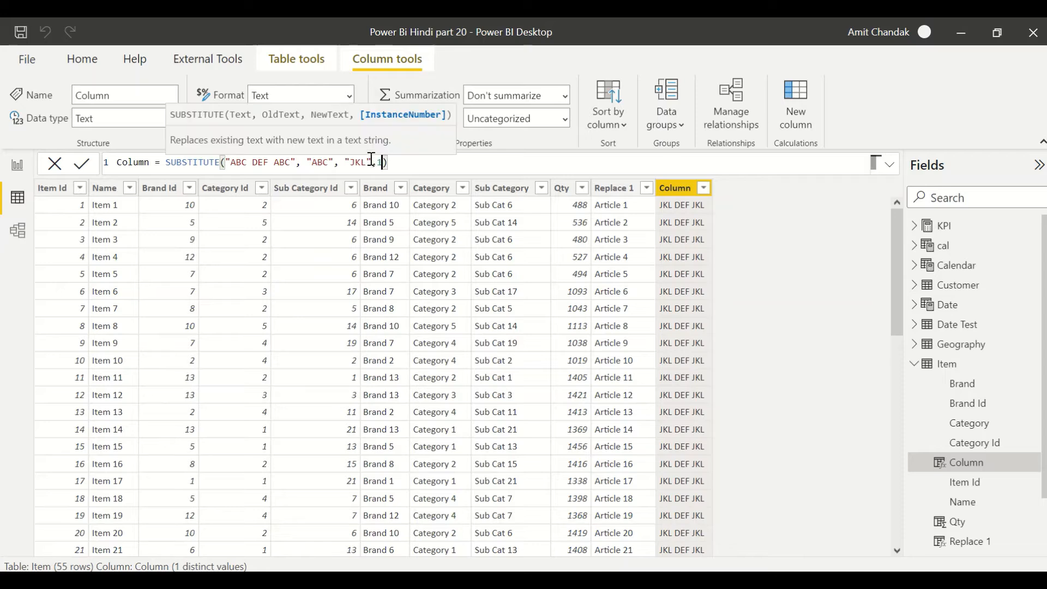
key(Return)
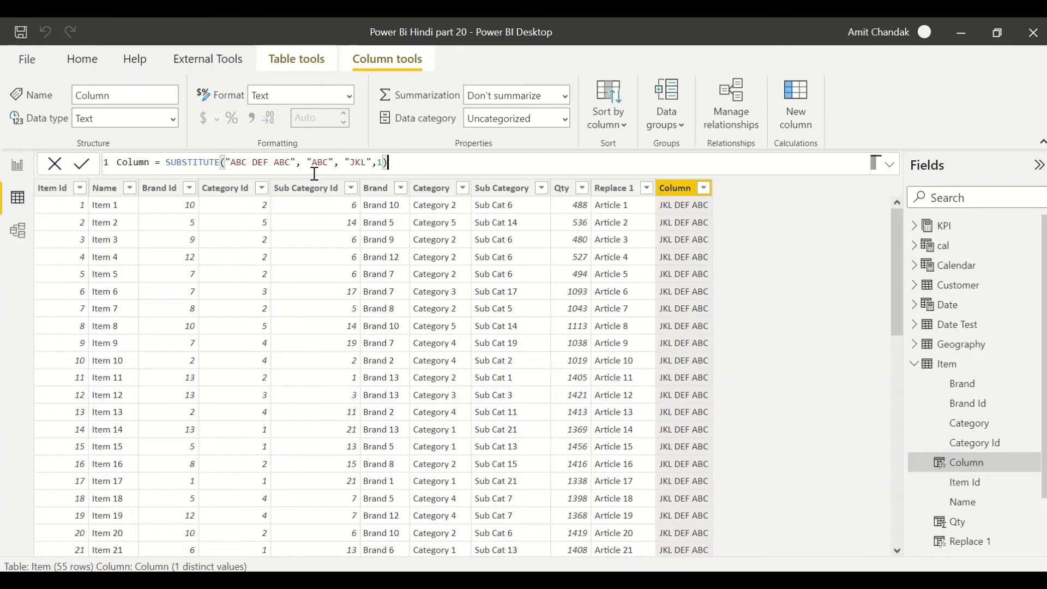
Set the SUBSTITUTE formula's instance number to 2 so only the second "ABC" is substituted.
text())
text(2)
key(Return)
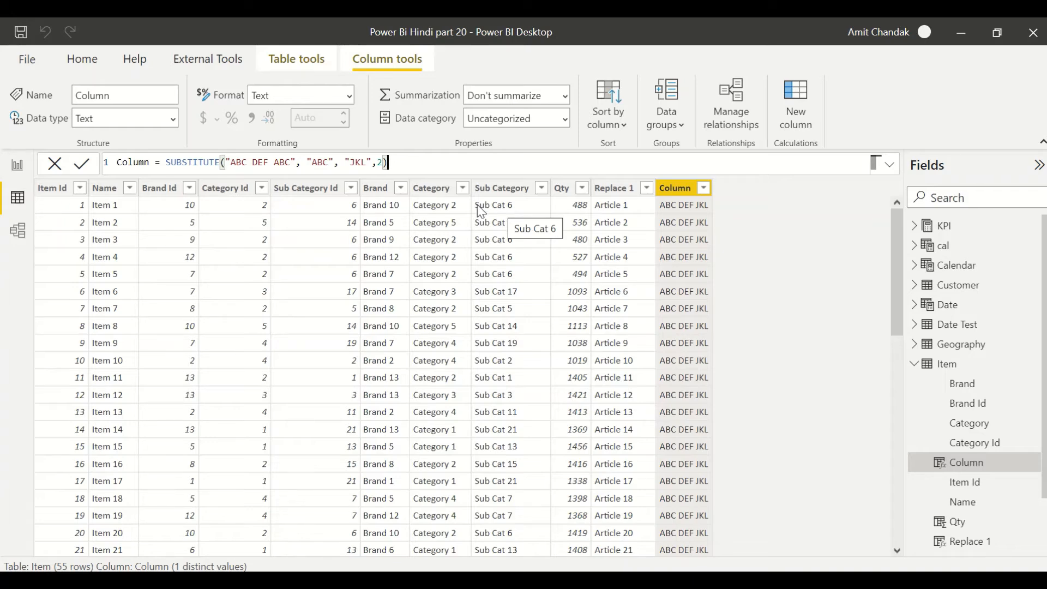
scroll(478, 320, down, 1)
scroll(479, 319, down, 4)
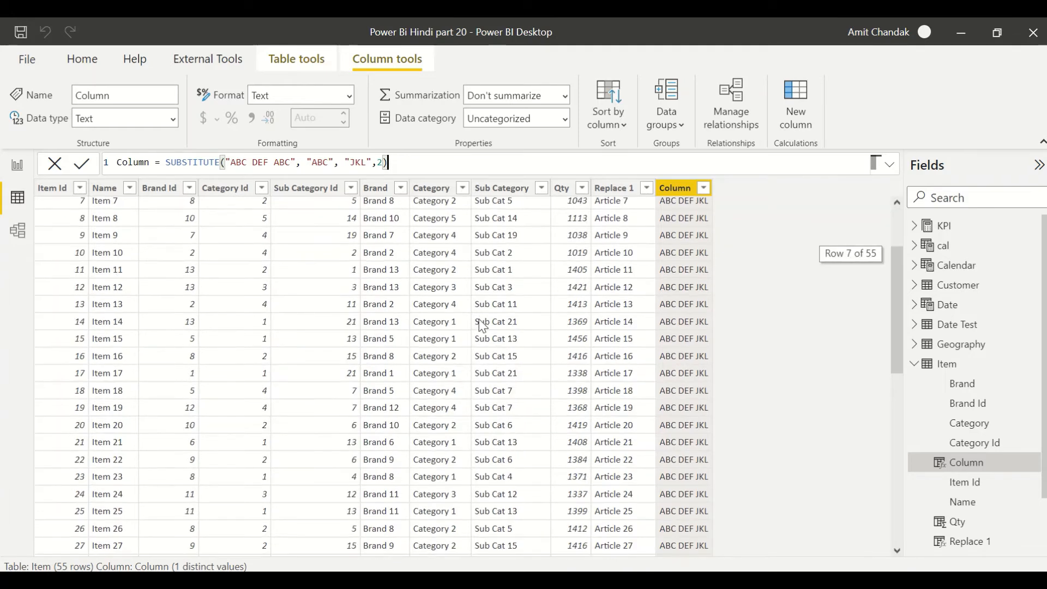
Replace the text argument "ABC DEF ABC" in the SUBSTITUTE formula with the [Sub Category] column.
scroll(479, 319, up, 5)
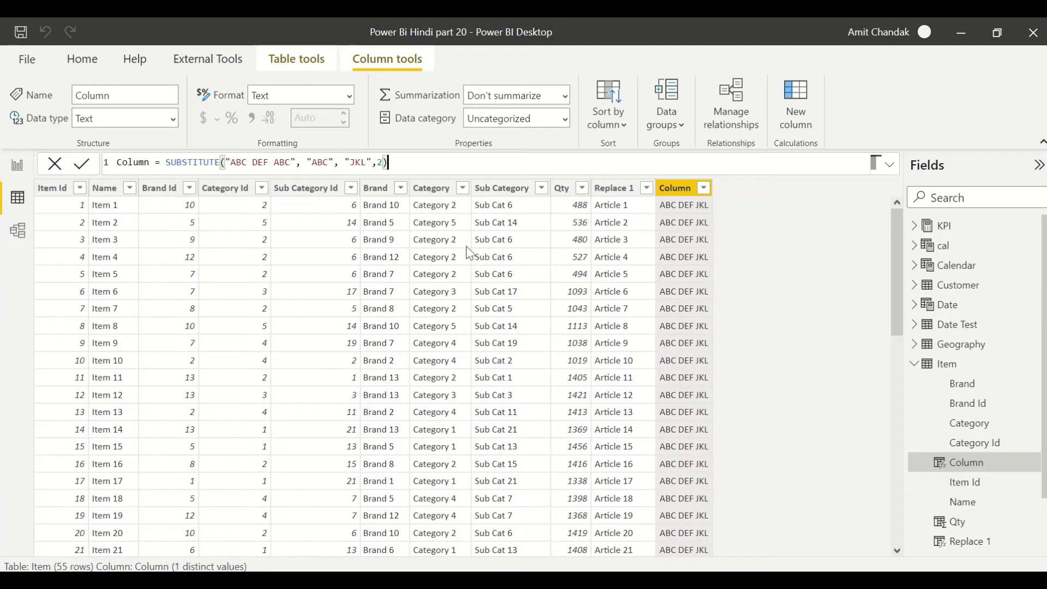
drag(268, 163, 230, 165)
key(BackSpace)
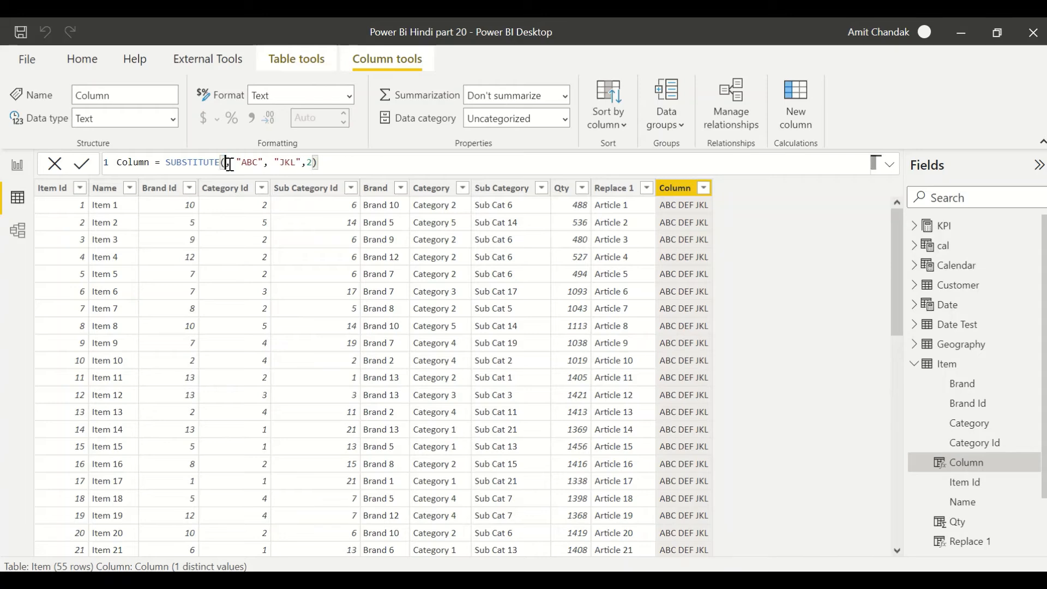
text([Su)
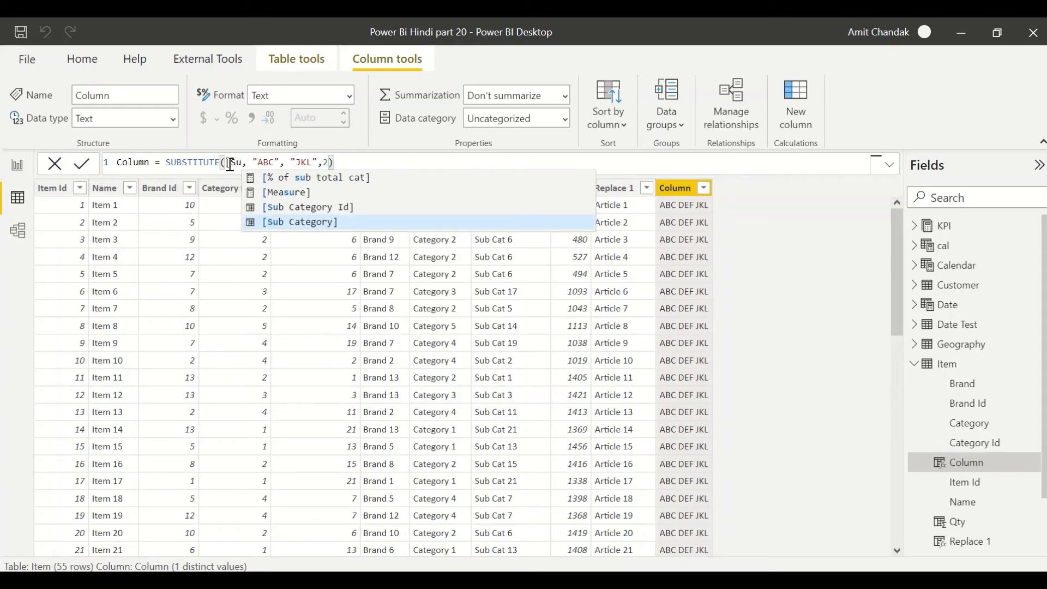
key(Tab)
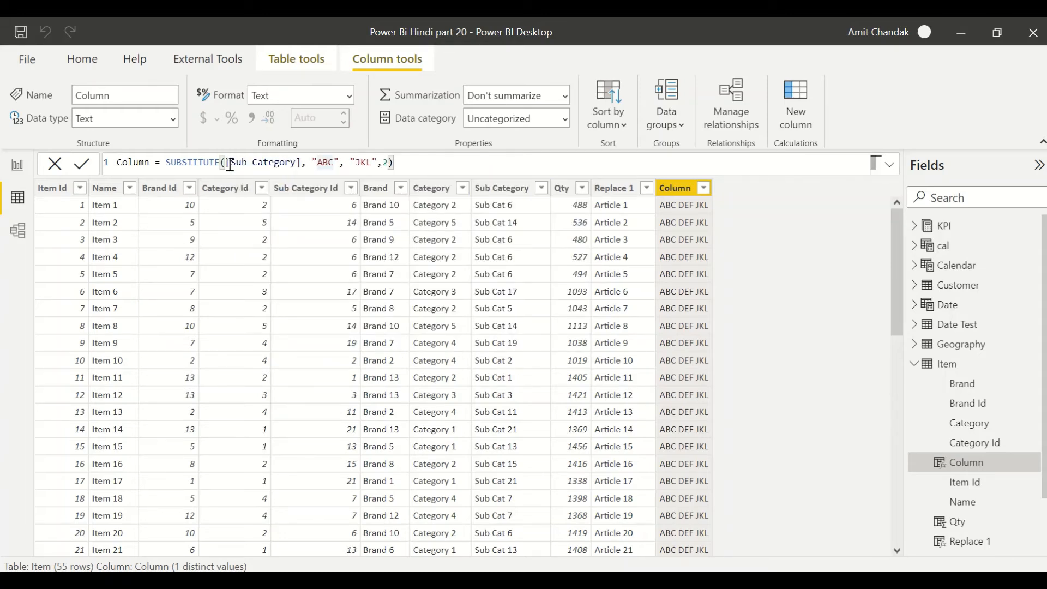
Set the old text argument of the SUBSTITUTE formula to "CAT".
key(BackSpace)
key(BackSpace)
key(BackSpace)
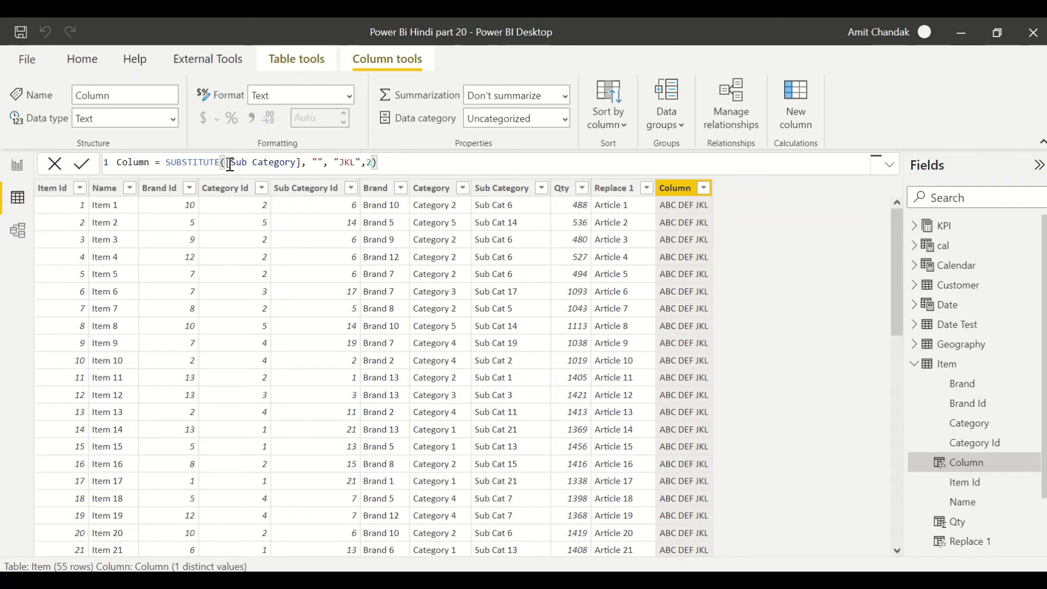
text(CAT)
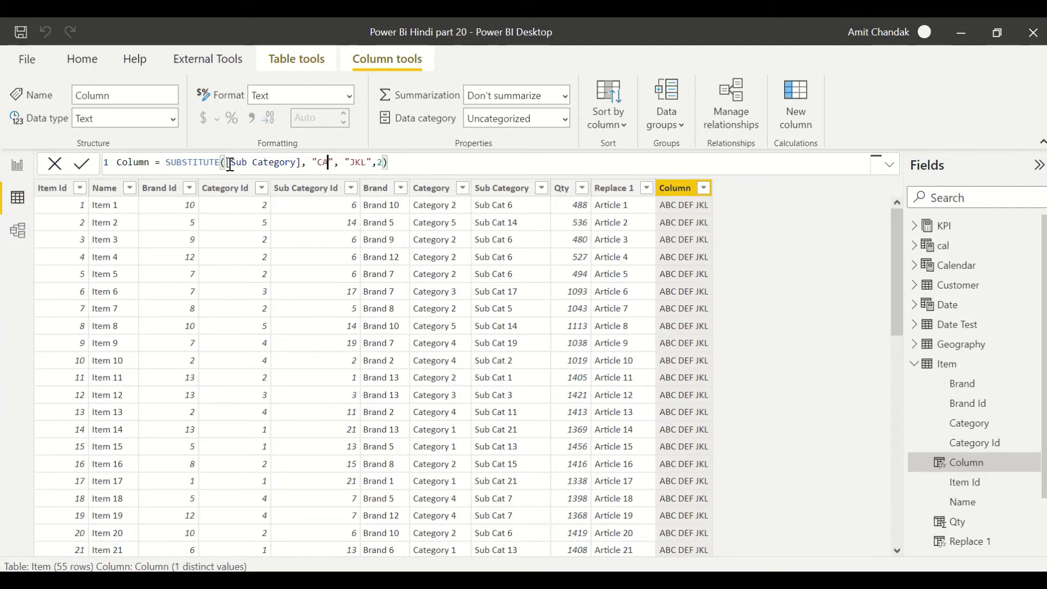
Set the new text argument of the SUBSTITUTE formula to "Category".
key(Right)
key(Right)
key(Right)
key(Right)
key(Right)
key(Right)
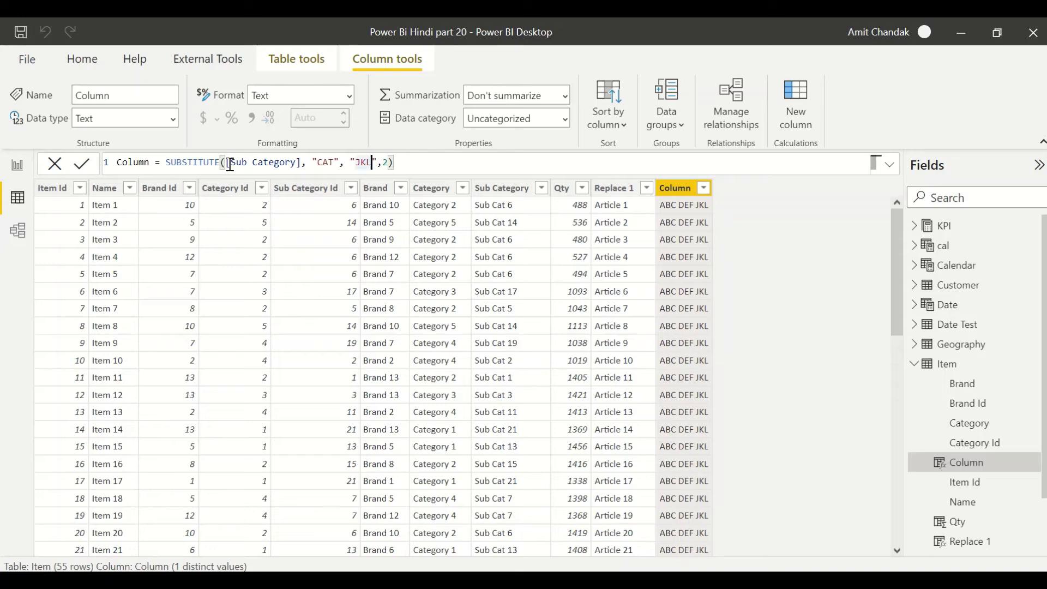
key(BackSpace)
key(BackSpace)
key(BackSpace)
text(Cate)
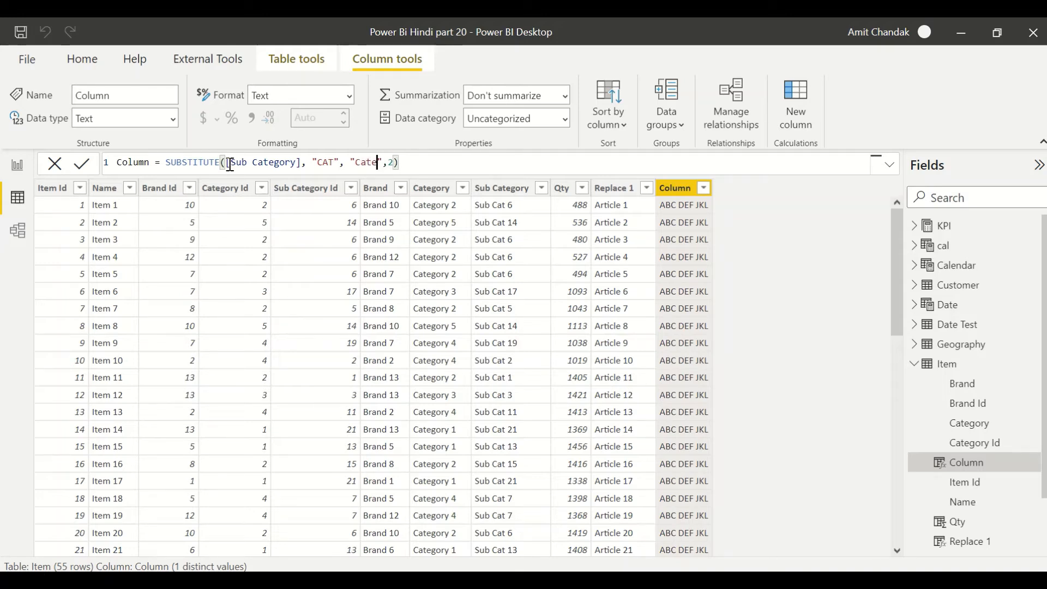
text(gory)
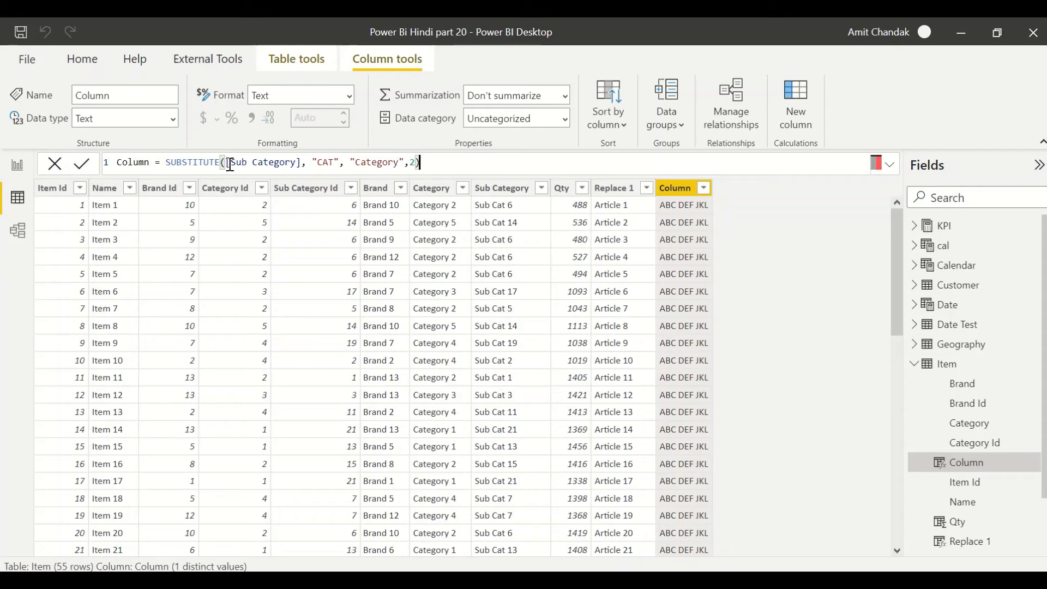
Remove the instance number from the SUBSTITUTE formula and apply it.
key(BackSpace)
key(BackSpace)
key(Right)
key(Return)
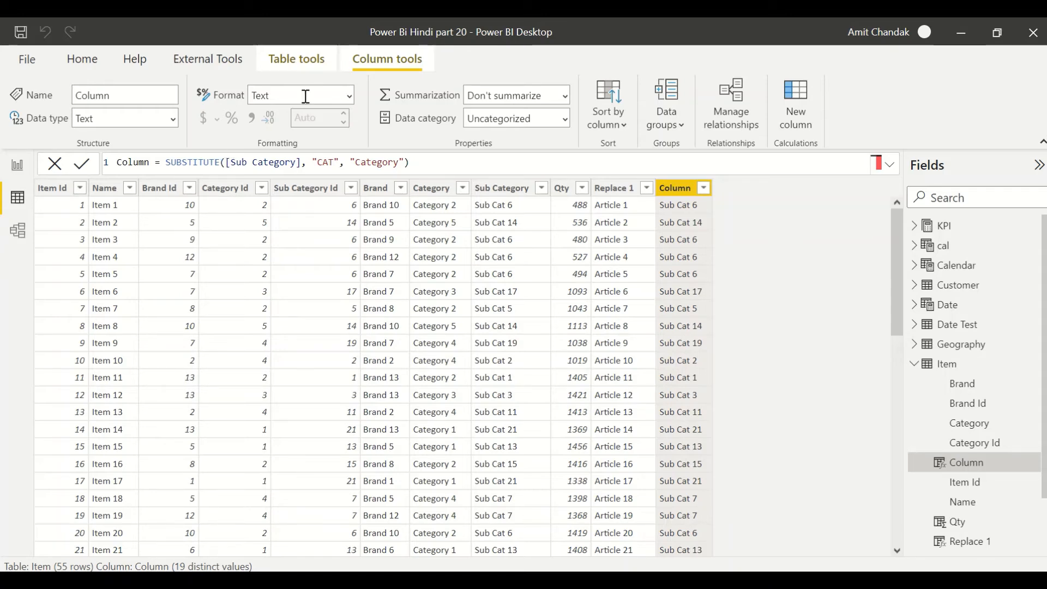
Change the old text argument to "Cat" to match the case used in Sub Category, and apply the formula.
click(335, 161)
key(BackSpace)
key(BackSpace)
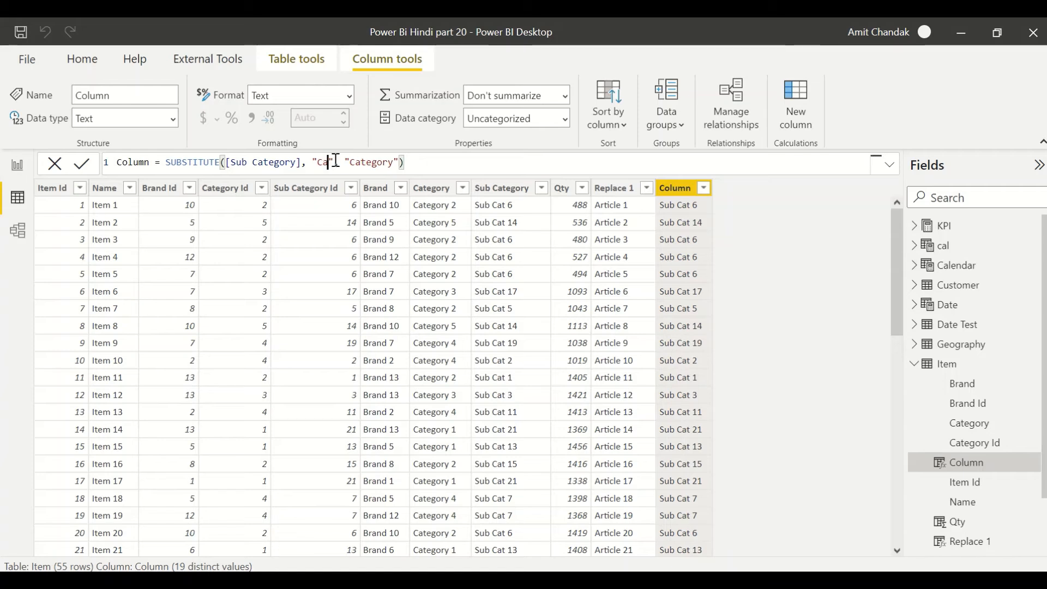
text(at)
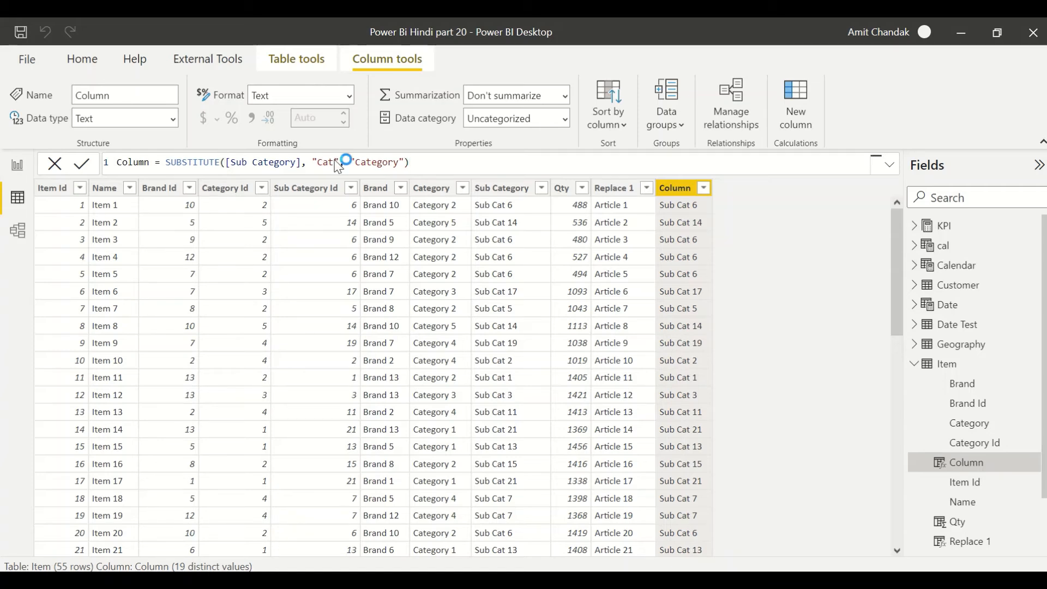
key(Return)
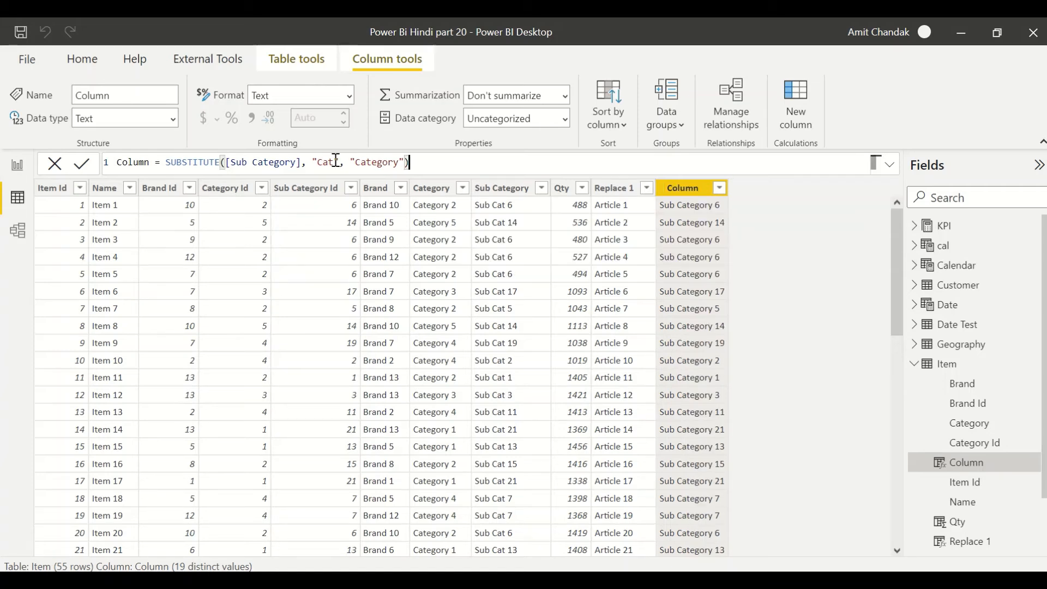
Wrap the [Sub Category] argument of the SUBSTITUTE formula in the UPPER function.
click(228, 162)
text(Uppe)
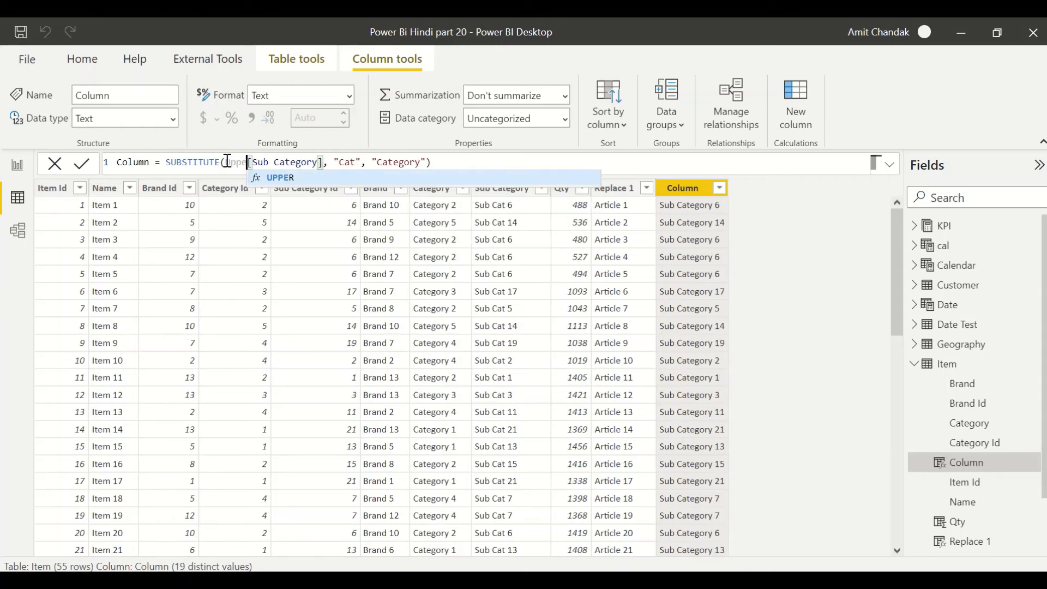
key(Tab)
key(Right)
key(Right)
key(Right)
key(Right)
key(Right)
key(Right)
key(Right)
key(Right)
key(Right)
key(Right)
key(Right)
key(Right)
key(Right)
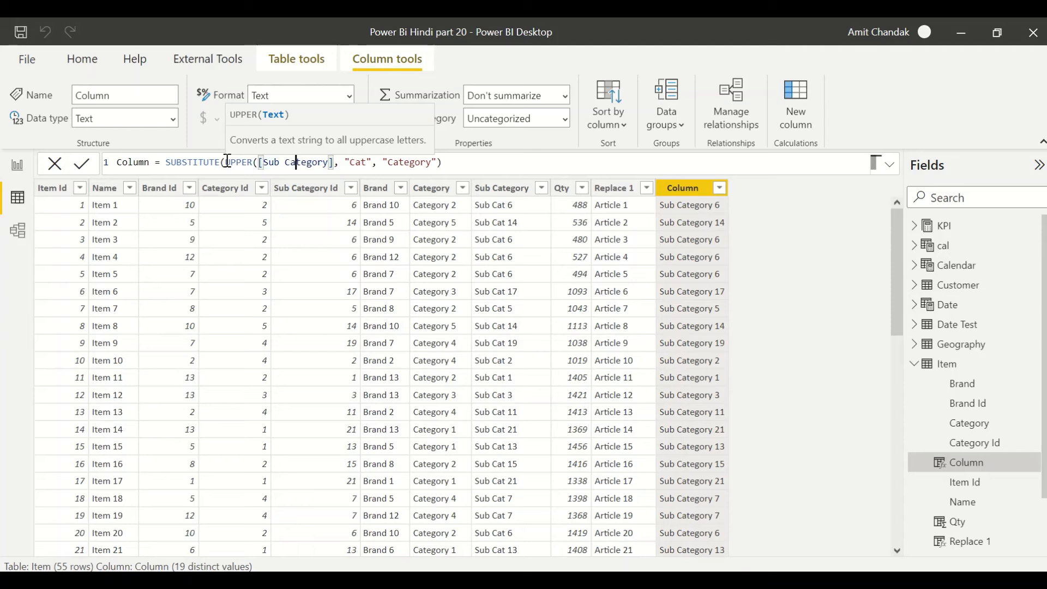
text())
key(Right)
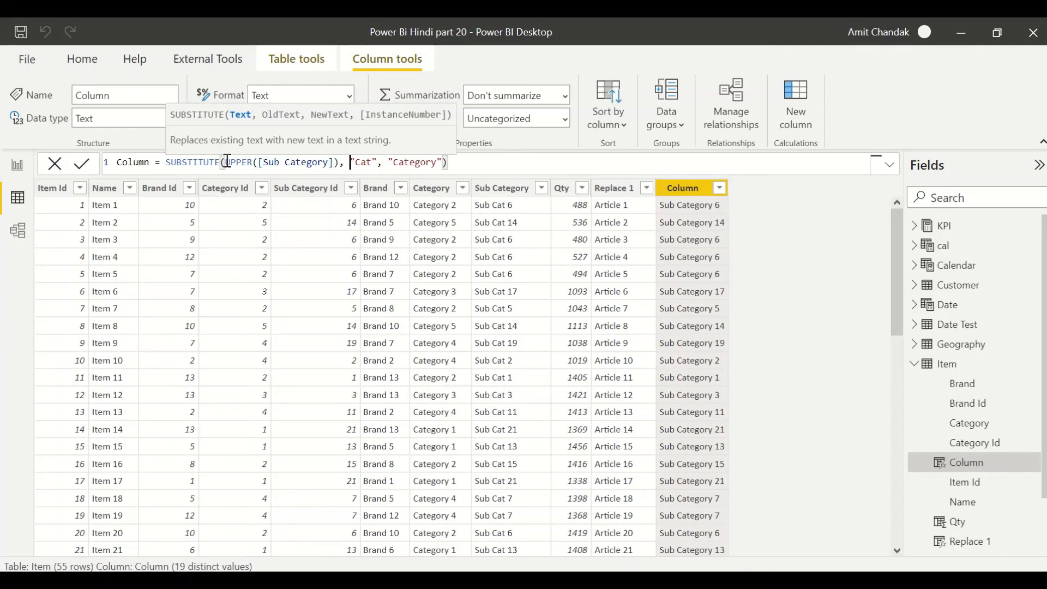
Wrap the old text "Cat" in the UPPER function as well, and apply the formula.
key(Right)
text(upp)
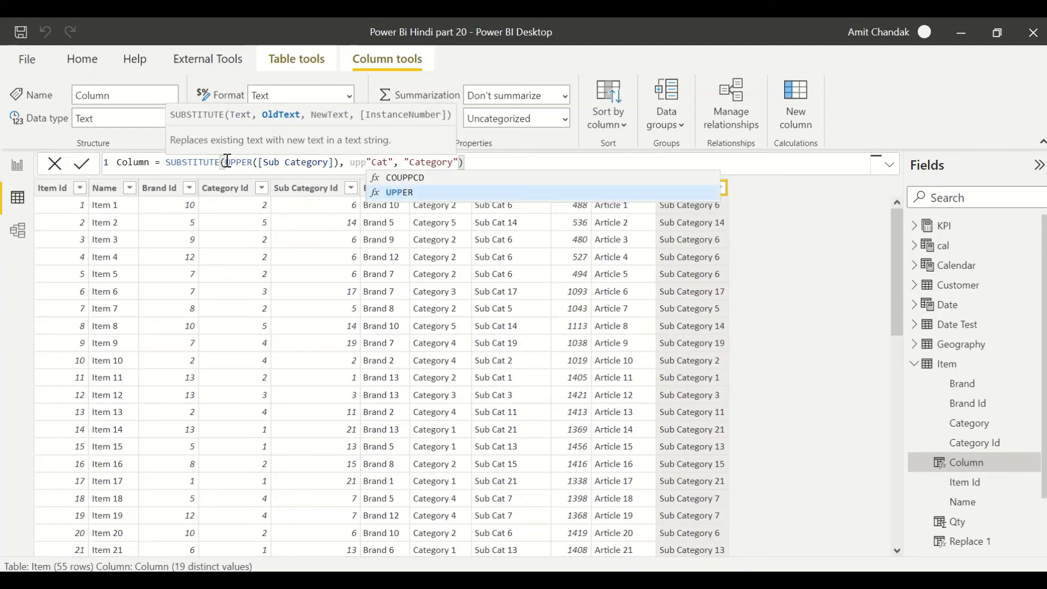
key(Tab)
key(Right)
key(Right)
key(Right)
key(Right)
key(Right)
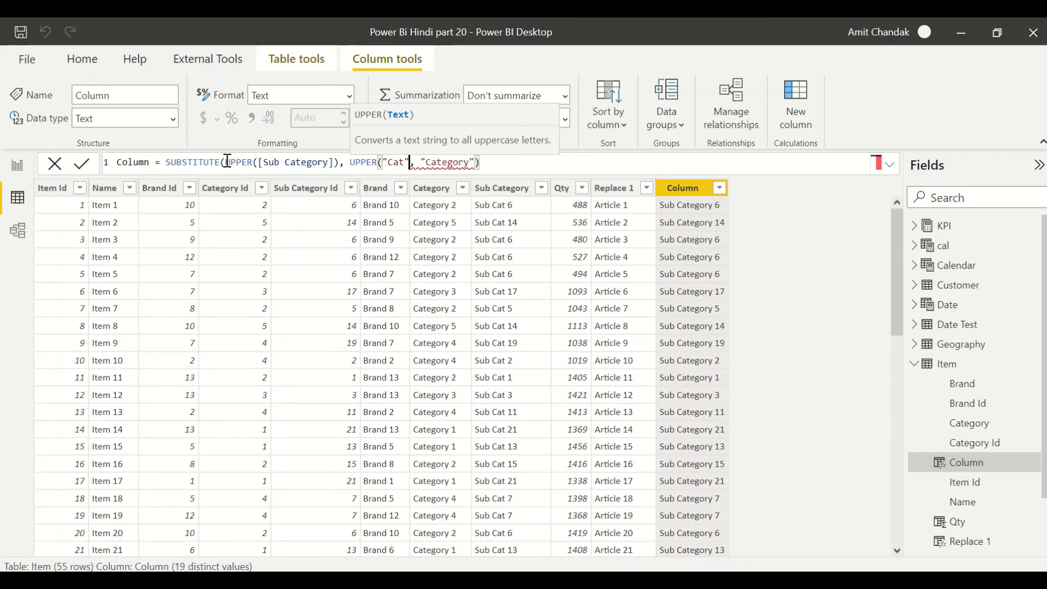
text())
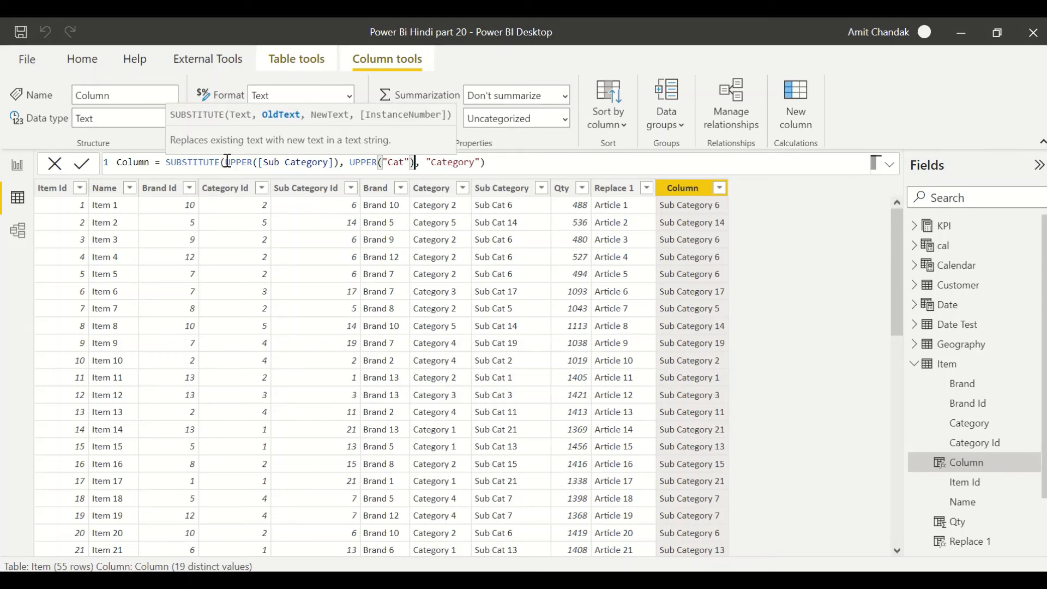
key(End)
key(Return)
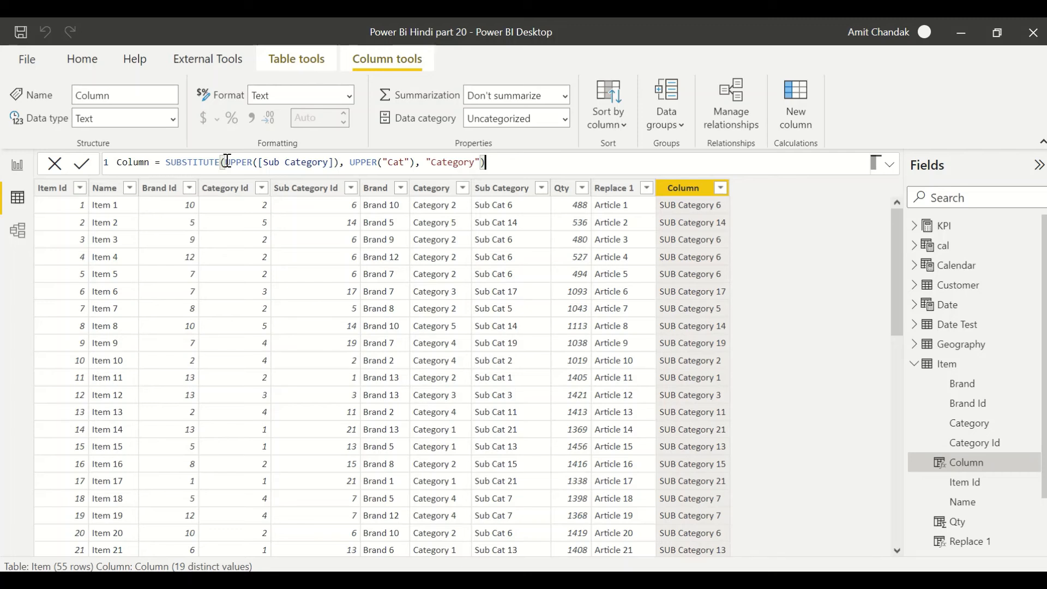
Change the old text inside the UPPER function to the mixed-case "CaT".
double_click(397, 162)
text(c)
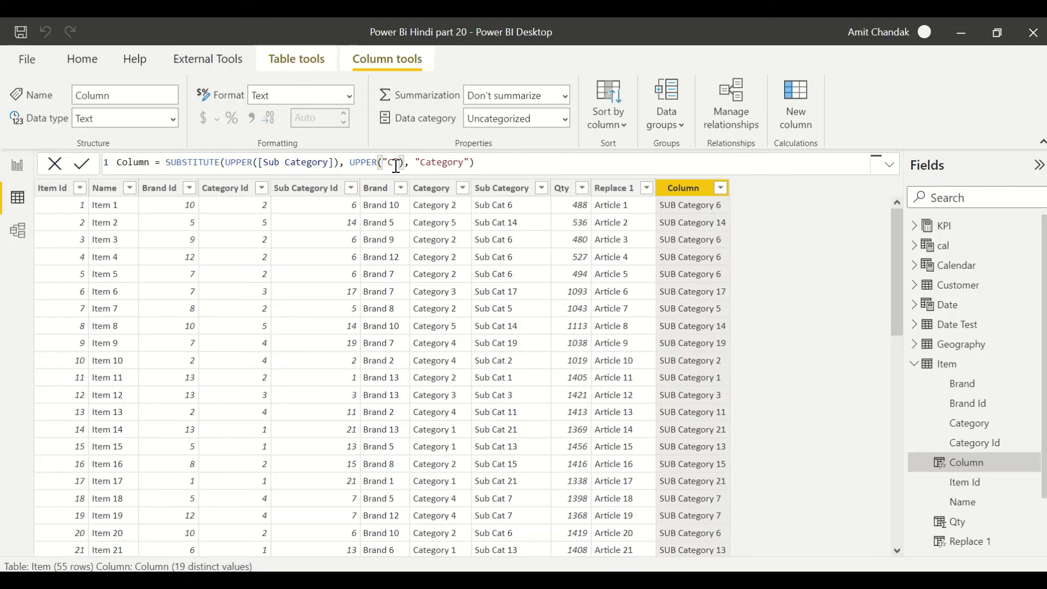
text(aT)
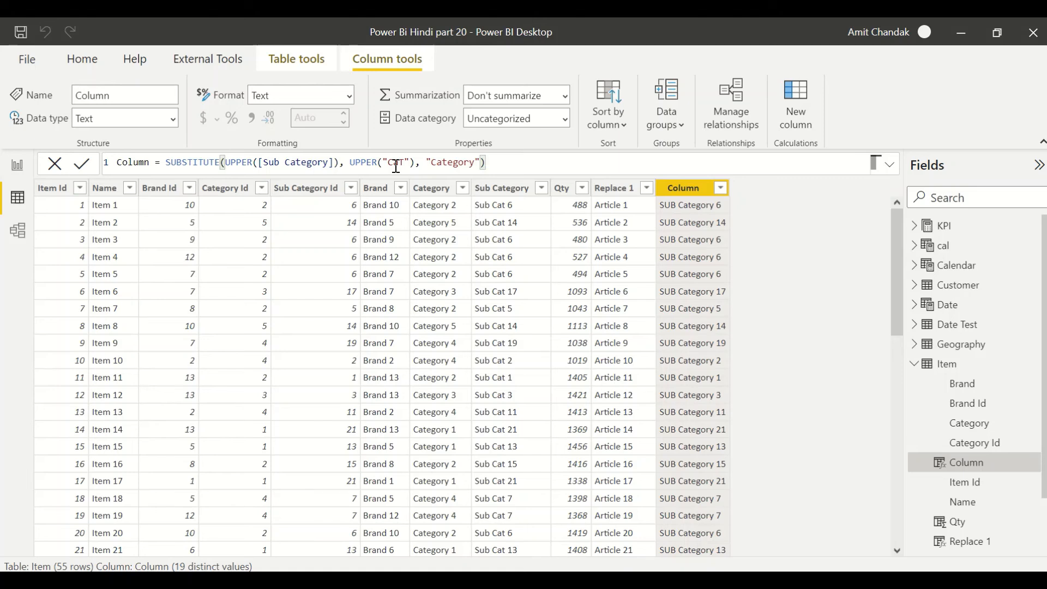
Remove both UPPER functions from the formula, set the old text back to "Cat", and apply it.
double_click(238, 163)
key(BackSpace)
double_click(329, 163)
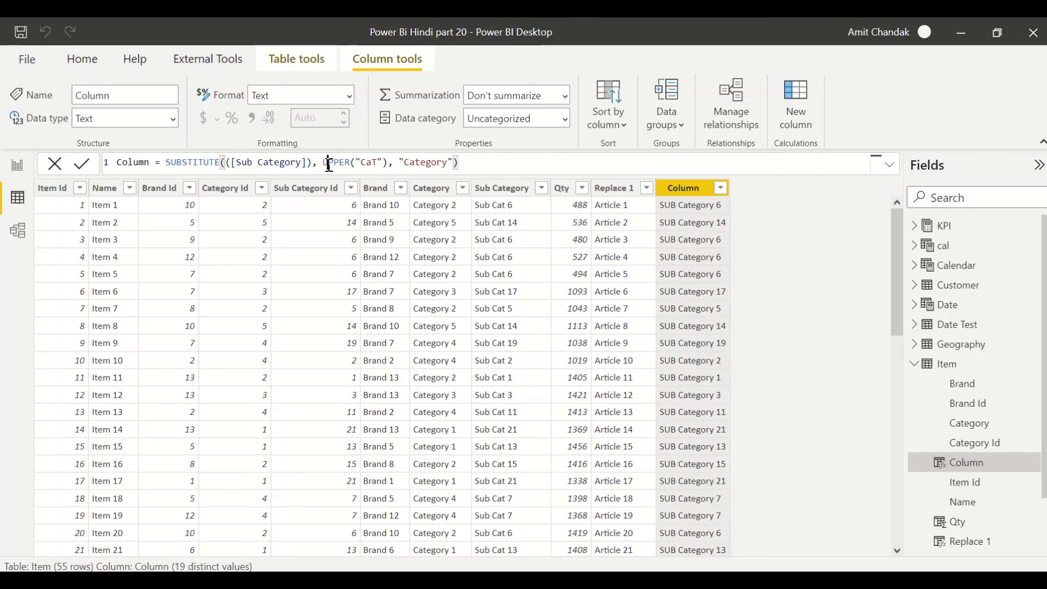
key(BackSpace)
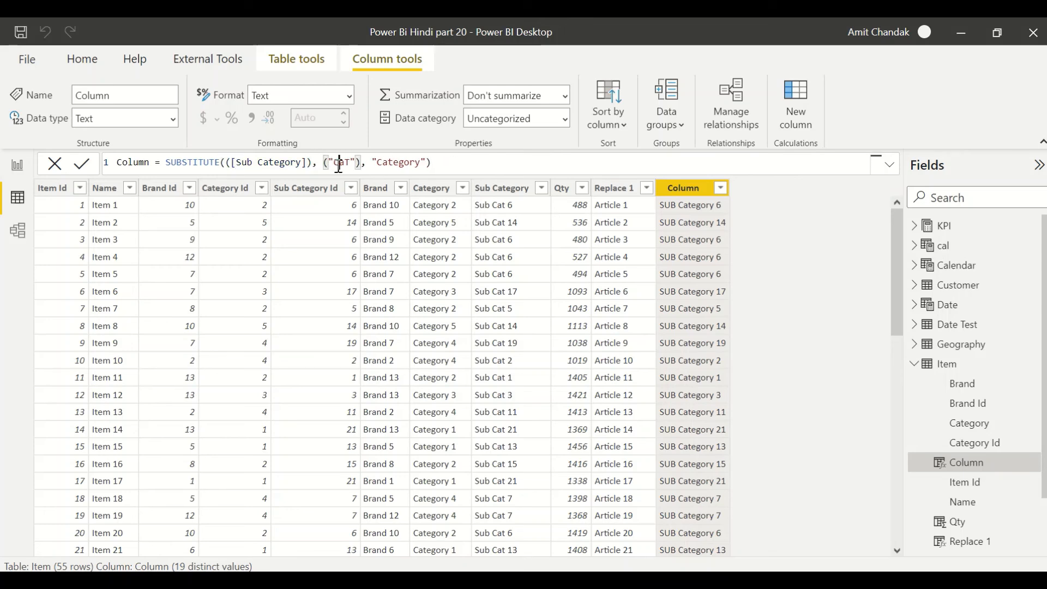
double_click(338, 163)
text(Cat)
click(453, 164)
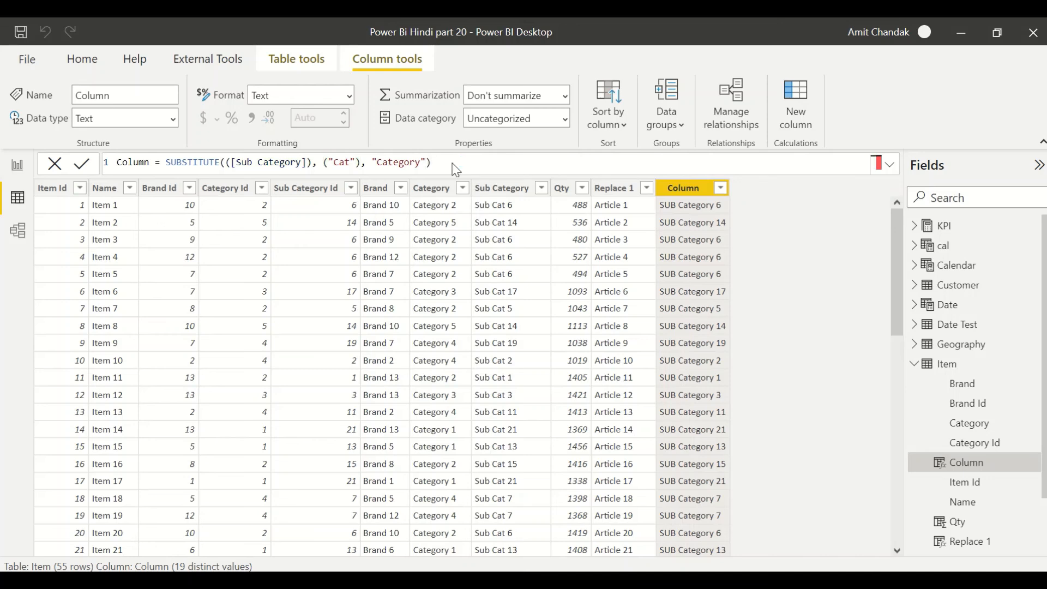
key(Return)
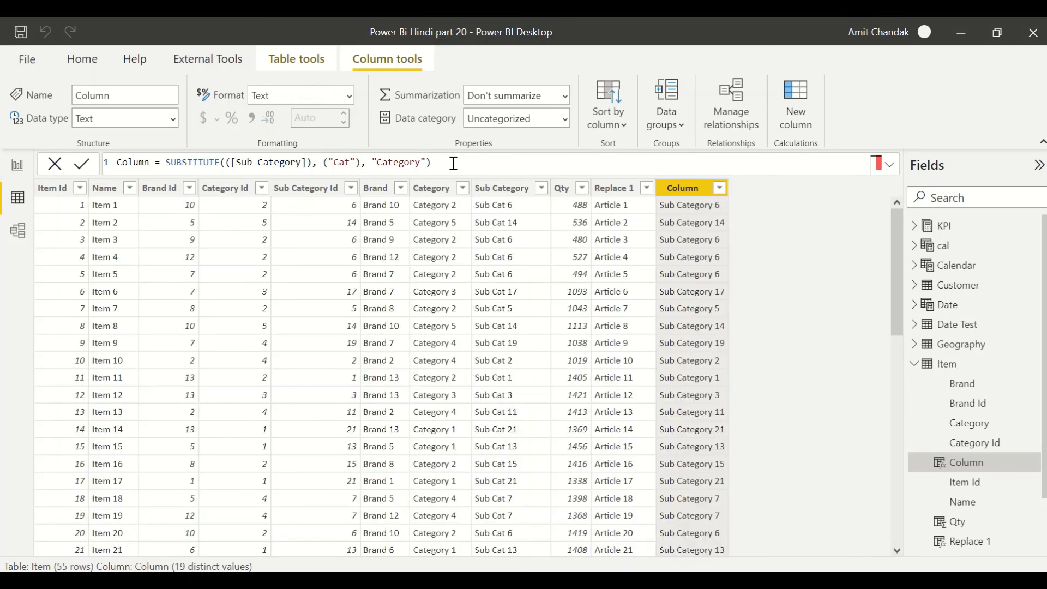
Rename the calculated column to "Sub Category 1" in its formula and apply the change.
scroll(804, 365, down, 10)
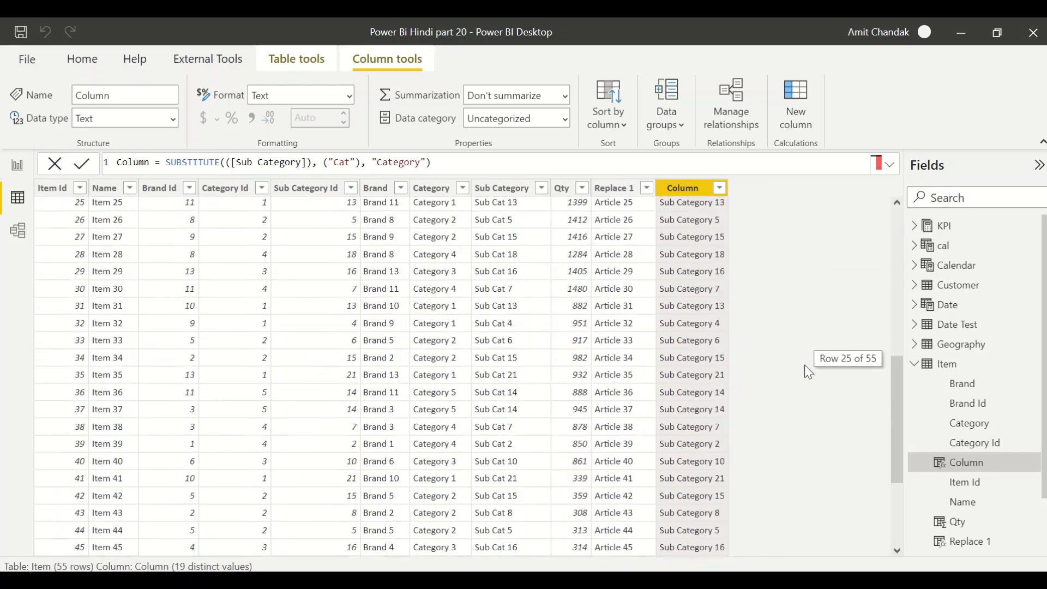
scroll(754, 278, up, 5)
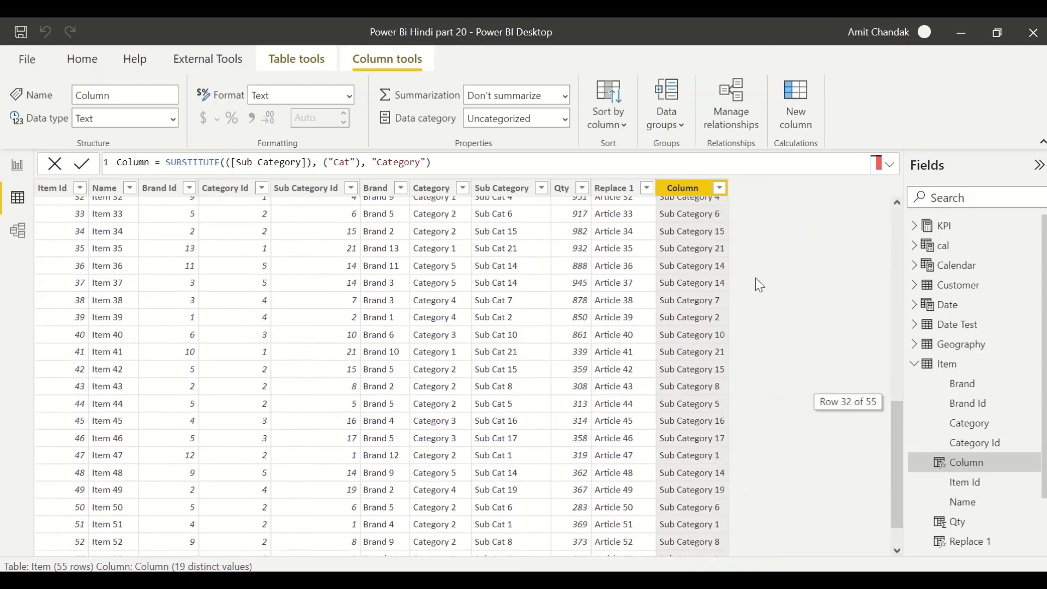
double_click(133, 163)
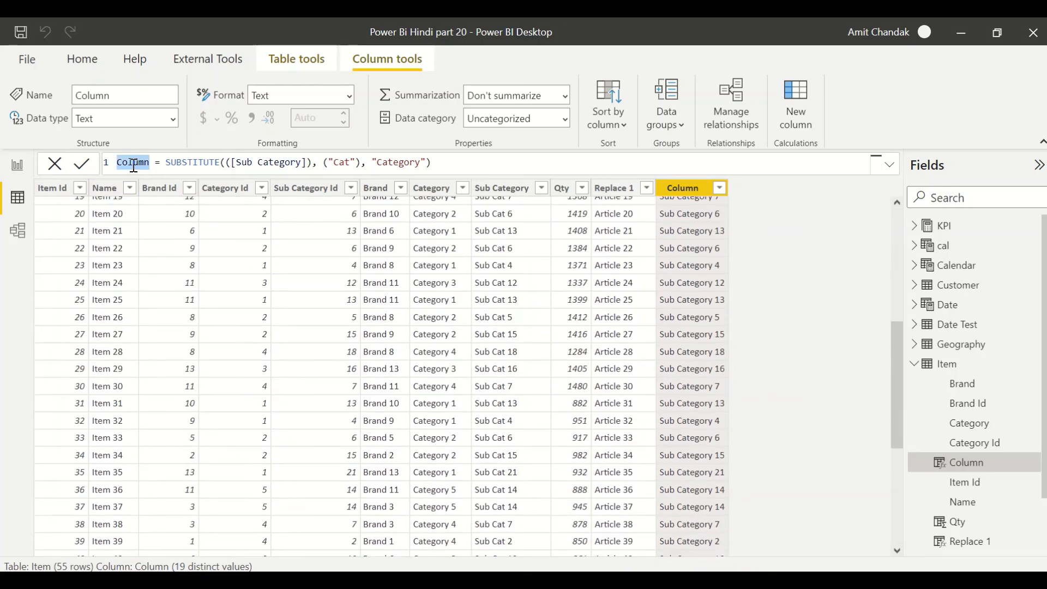
text(Sub Catrg)
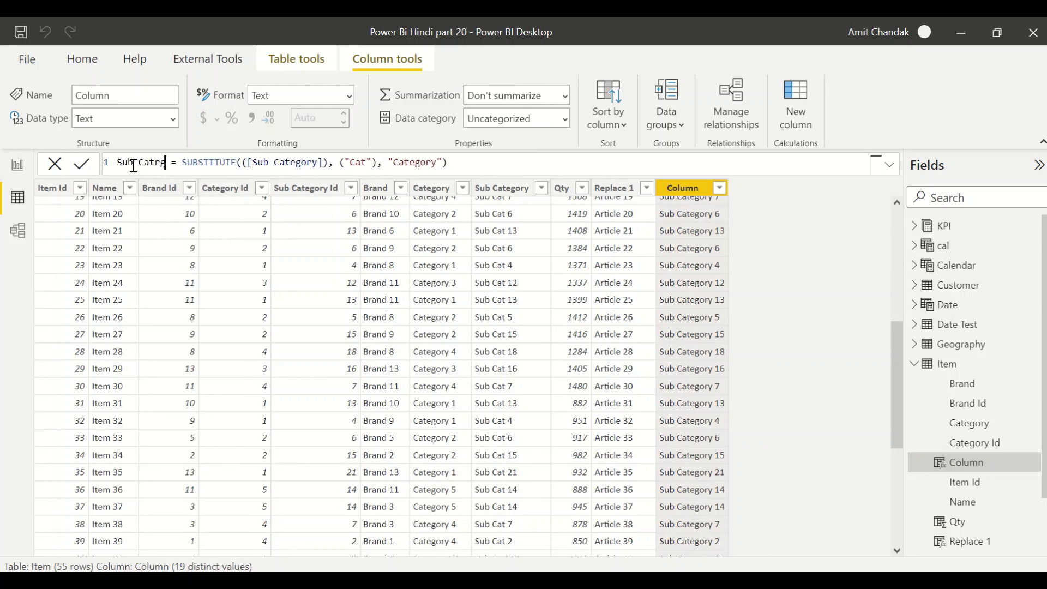
text(ory 1)
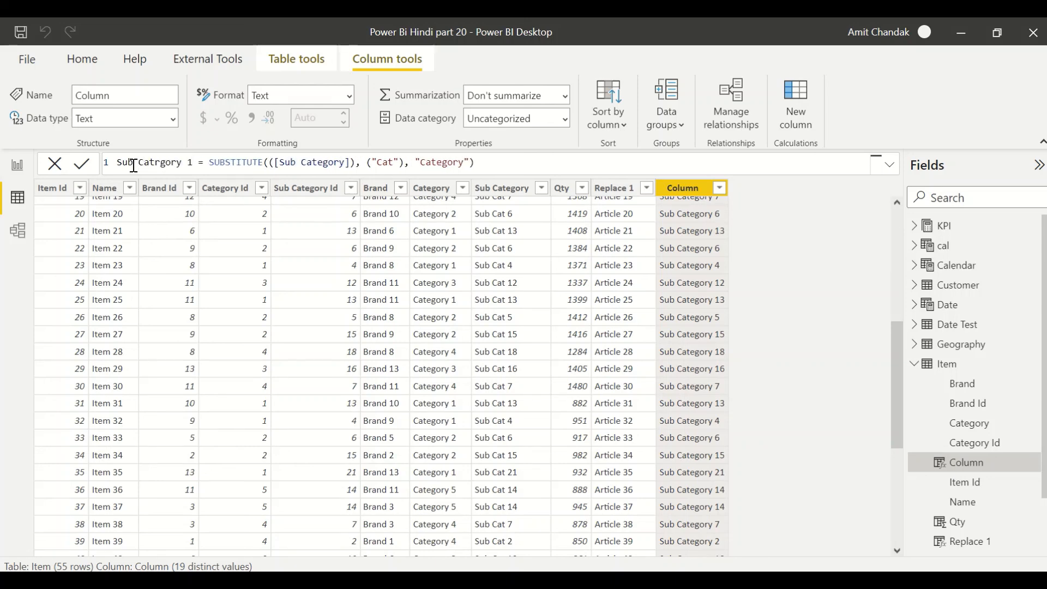
key(BackSpace)
key(BackSpace)
key(BackSpace)
key(BackSpace)
key(BackSpace)
key(BackSpace)
key(BackSpace)
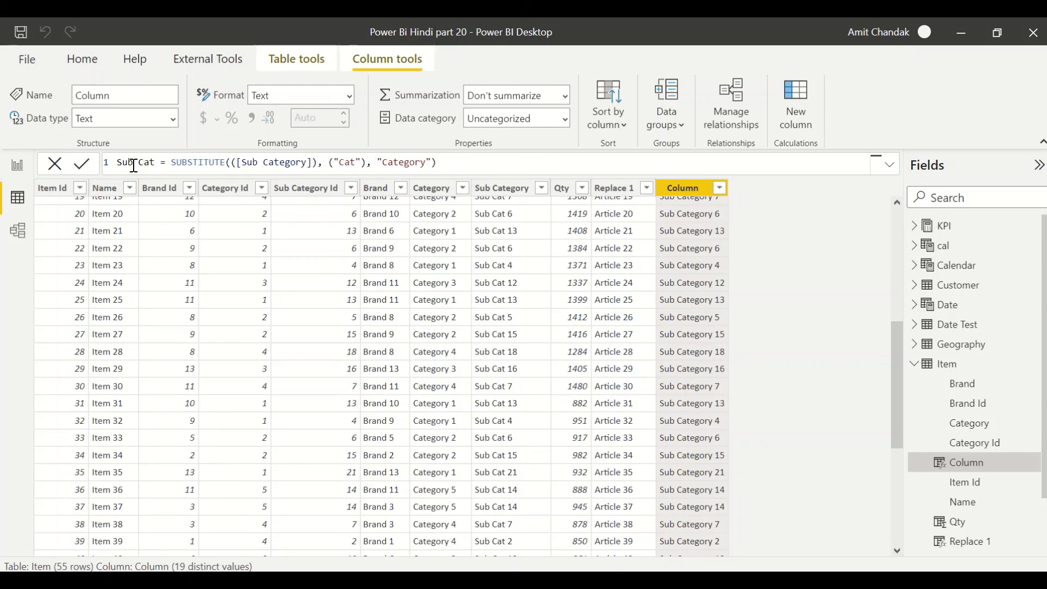
text(egory 1)
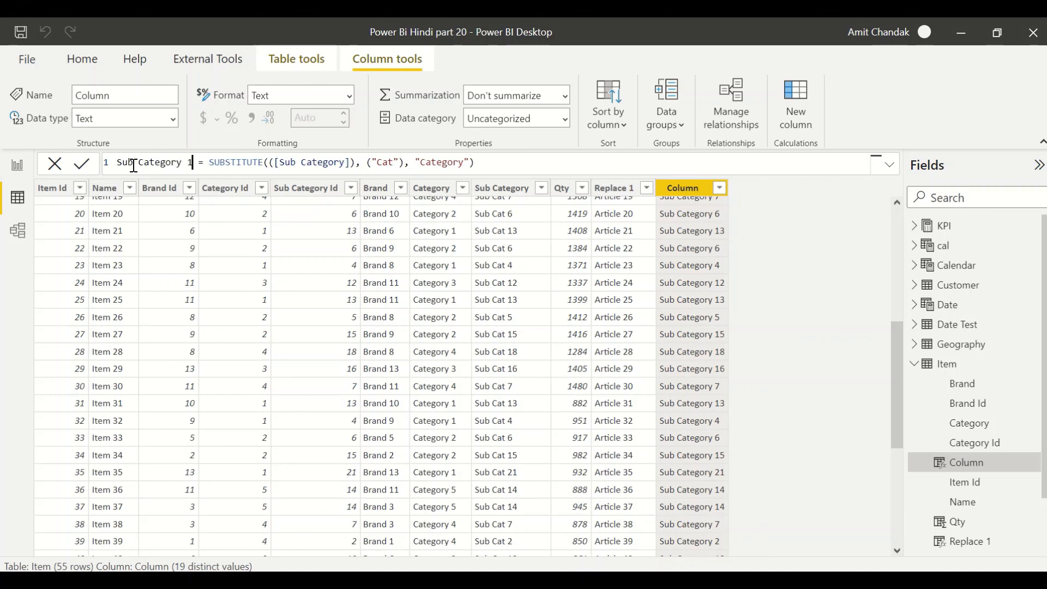
key(Return)
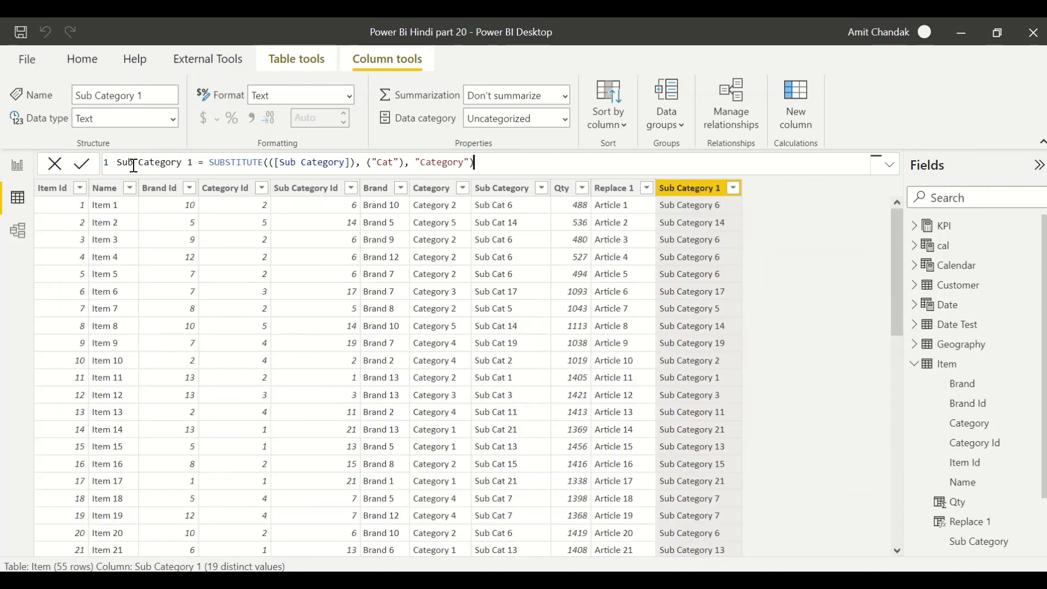